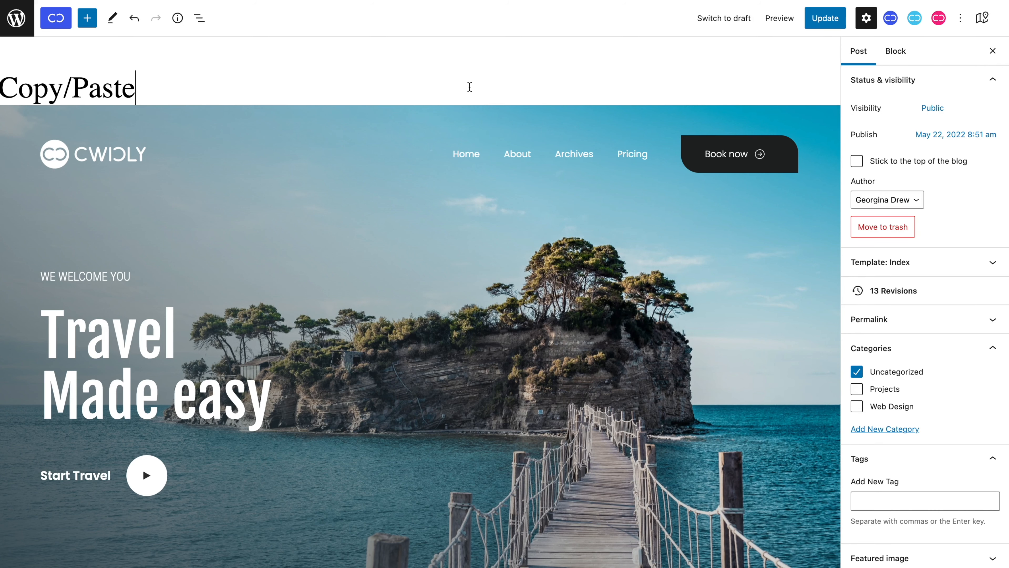
Insert the copied Start Travel text block into the hero section.
{"action": "scroll", "coordinate": [155, 442], "scroll_direction": "down", "scroll_amount": 3}
{"action": "scroll", "coordinate": [155, 443], "scroll_direction": "down", "scroll_amount": 1}
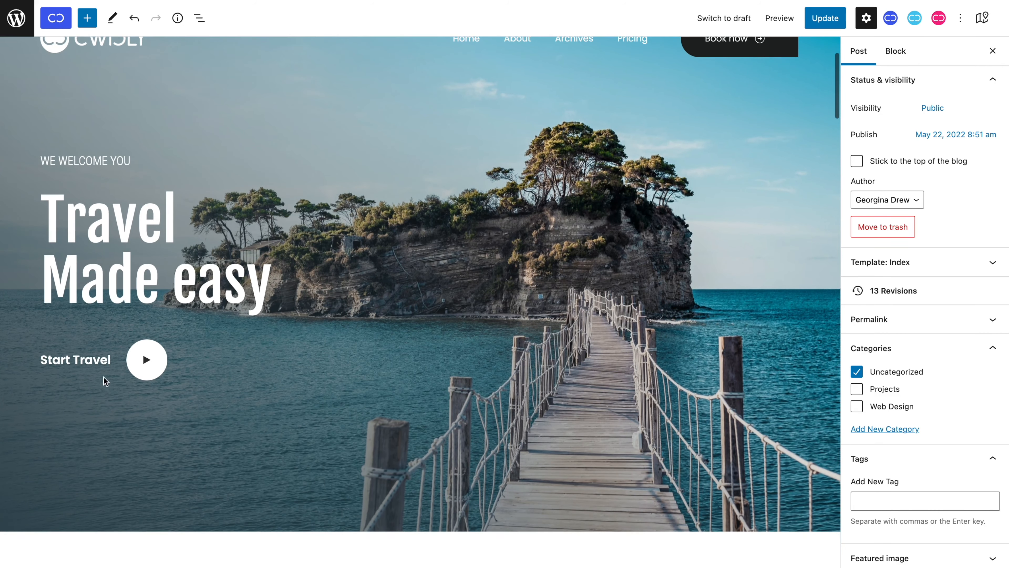
{"action": "left_click", "coordinate": [234, 341]}
{"action": "left_click", "coordinate": [170, 57]}
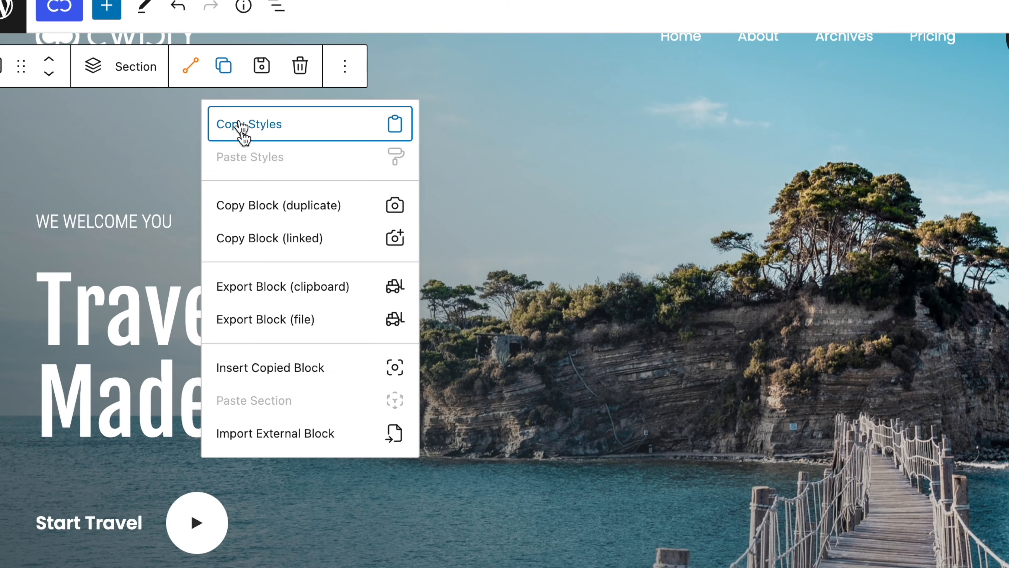
{"action": "left_click", "coordinate": [266, 364]}
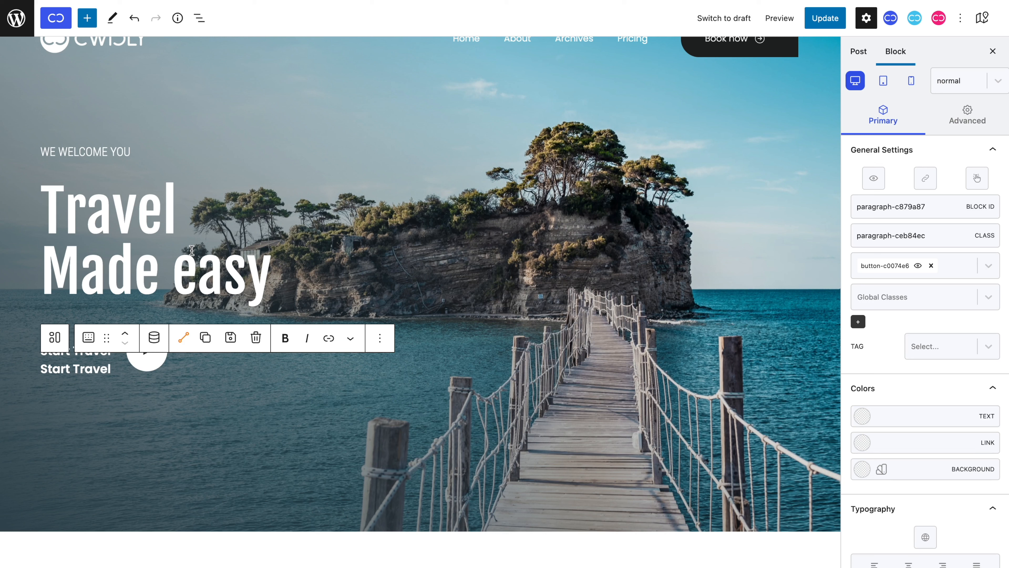
{"action": "left_click", "coordinate": [188, 422]}
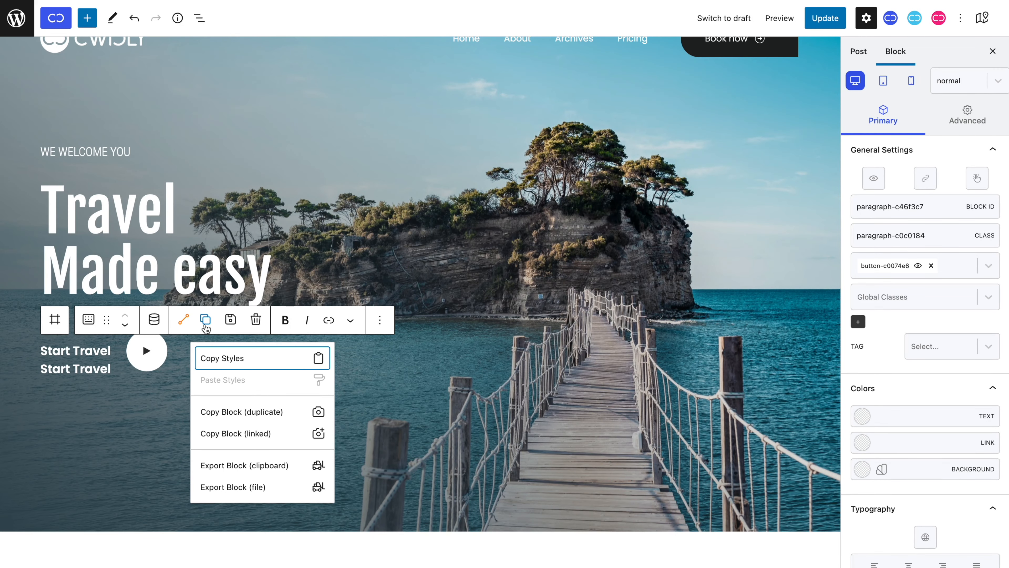
Copy the Travel Made easy heading as a linked block and insert it into the hero section.
{"action": "left_click", "coordinate": [173, 259]}
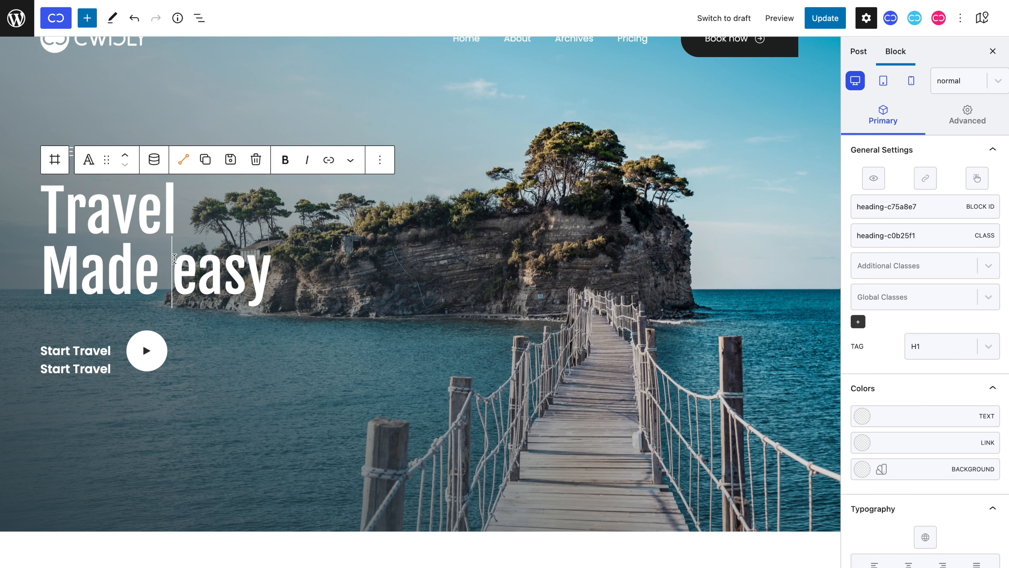
{"action": "left_click", "coordinate": [205, 160]}
{"action": "left_click", "coordinate": [225, 274]}
{"action": "left_click", "coordinate": [212, 456]}
{"action": "left_click", "coordinate": [164, 58]}
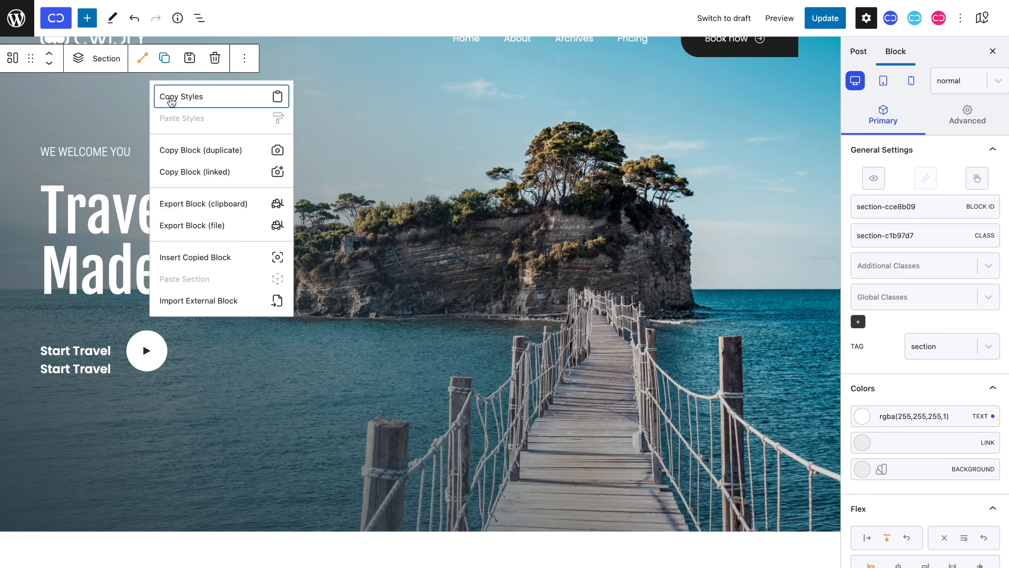
{"action": "left_click", "coordinate": [191, 257]}
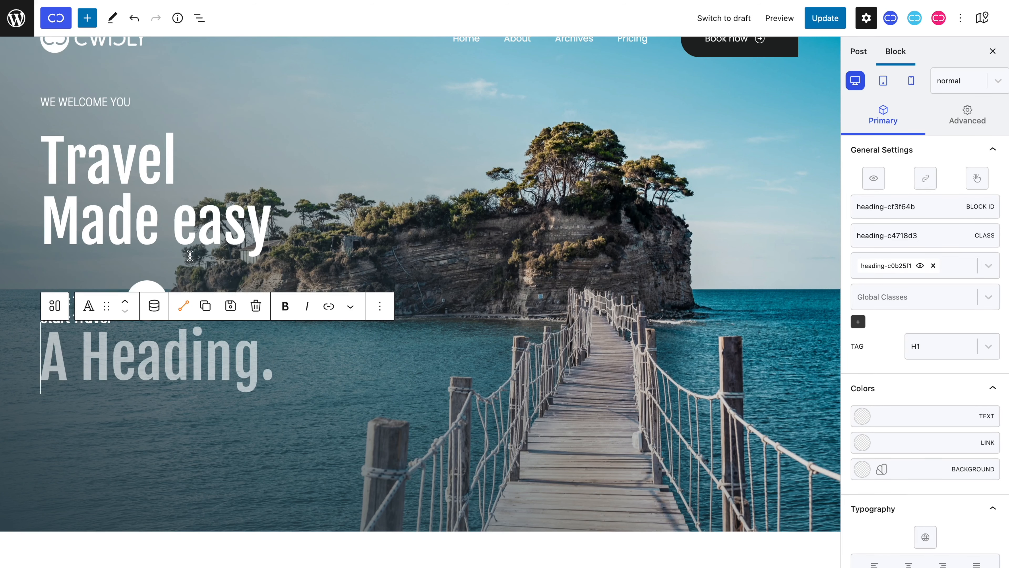
Try #ff0000 and #3a00ff as the original Travel Made easy heading's text color and reset the color.
{"action": "scroll", "coordinate": [953, 322], "scroll_direction": "down", "scroll_amount": 2}
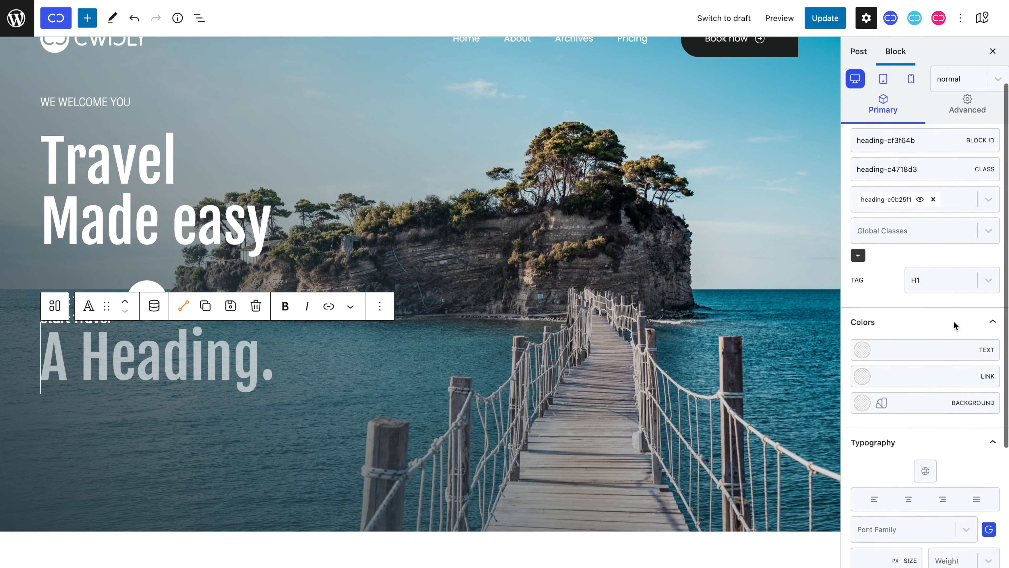
{"action": "scroll", "coordinate": [954, 322], "scroll_direction": "down", "scroll_amount": 5}
{"action": "scroll", "coordinate": [953, 321], "scroll_direction": "up", "scroll_amount": 3}
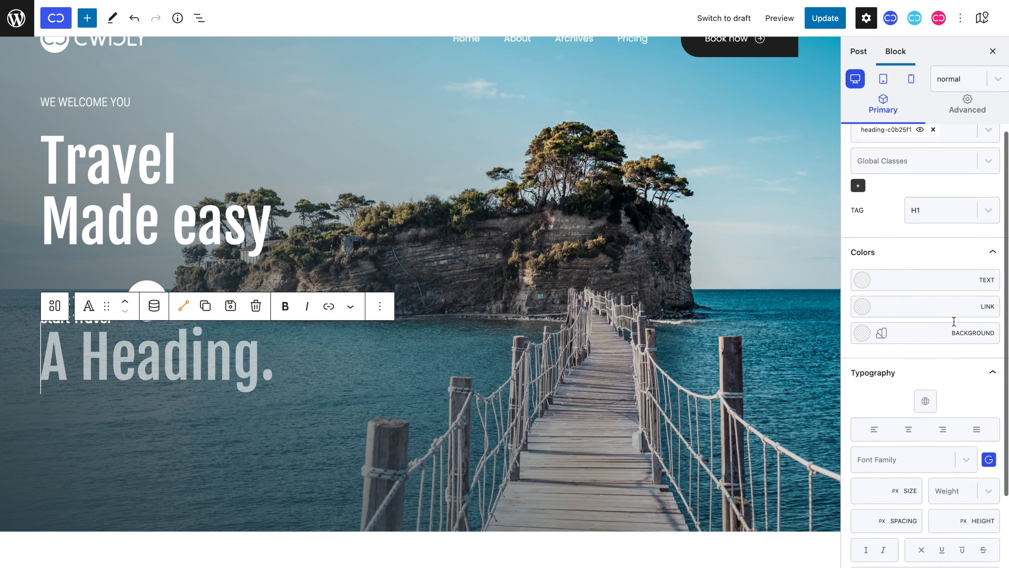
{"action": "scroll", "coordinate": [954, 321], "scroll_direction": "up", "scroll_amount": 1}
{"action": "left_click", "coordinate": [226, 209]}
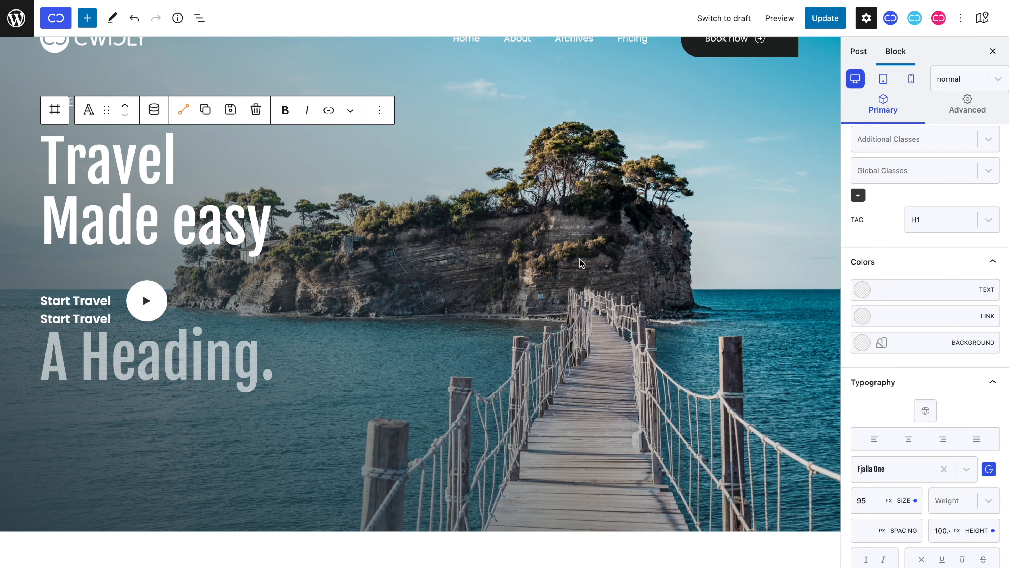
{"action": "scroll", "coordinate": [926, 317], "scroll_direction": "down", "scroll_amount": 1}
{"action": "left_click", "coordinate": [863, 246]}
{"action": "left_click", "coordinate": [979, 267]}
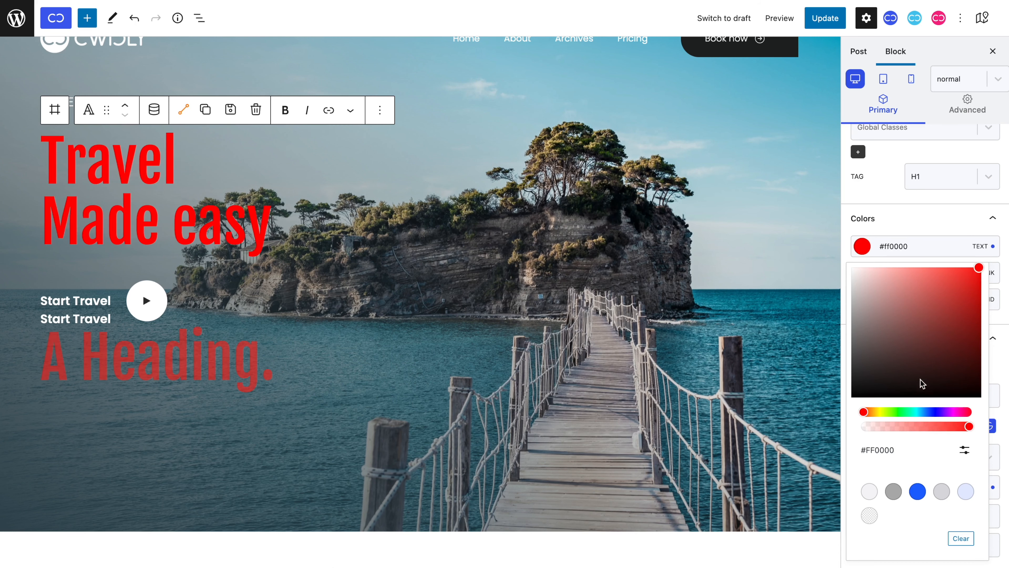
{"action": "left_click_drag", "start_coordinate": [876, 416], "coordinate": [938, 413]}
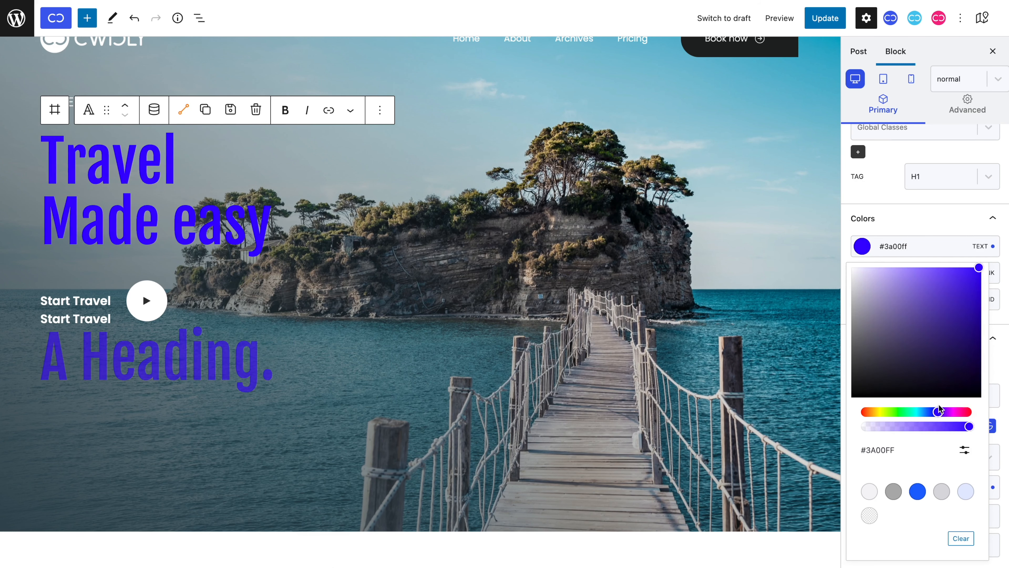
{"action": "left_click", "coordinate": [992, 246]}
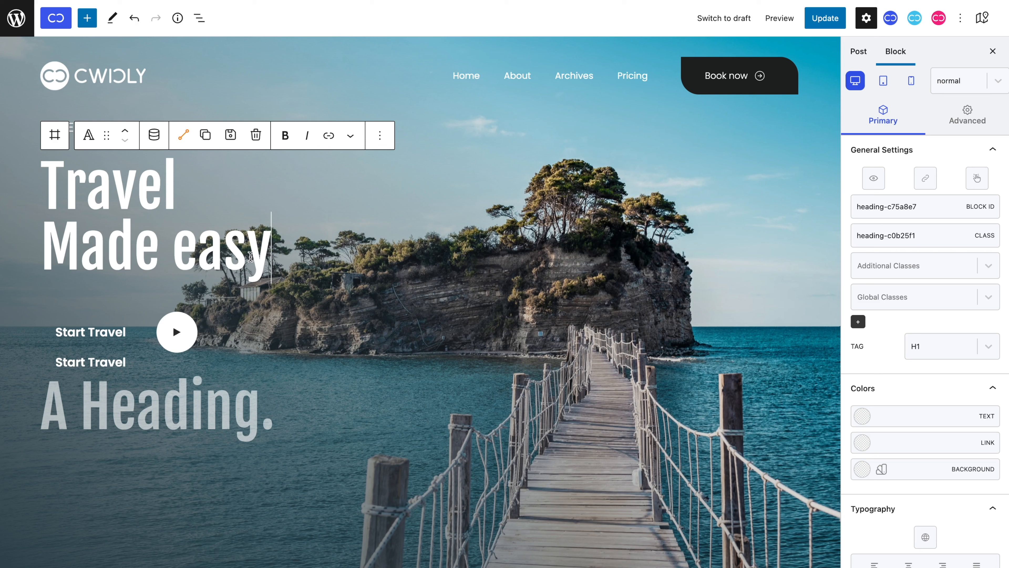
{"action": "key", "text": "super+c"}
{"action": "key", "text": "super+v"}
Look through the editor's list of keyboard shortcuts and close it.
{"action": "left_click", "coordinate": [959, 20]}
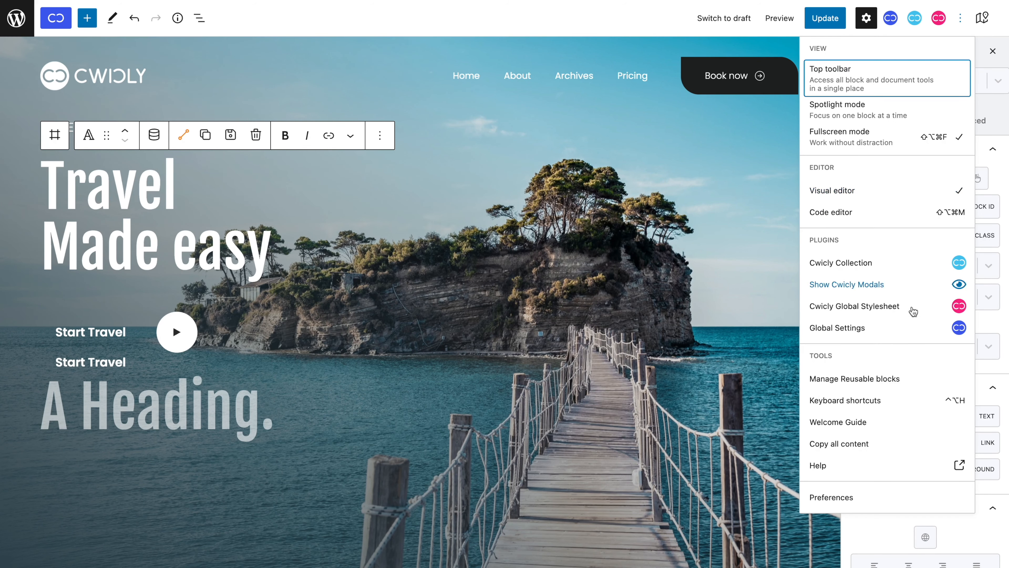
{"action": "left_click", "coordinate": [922, 400]}
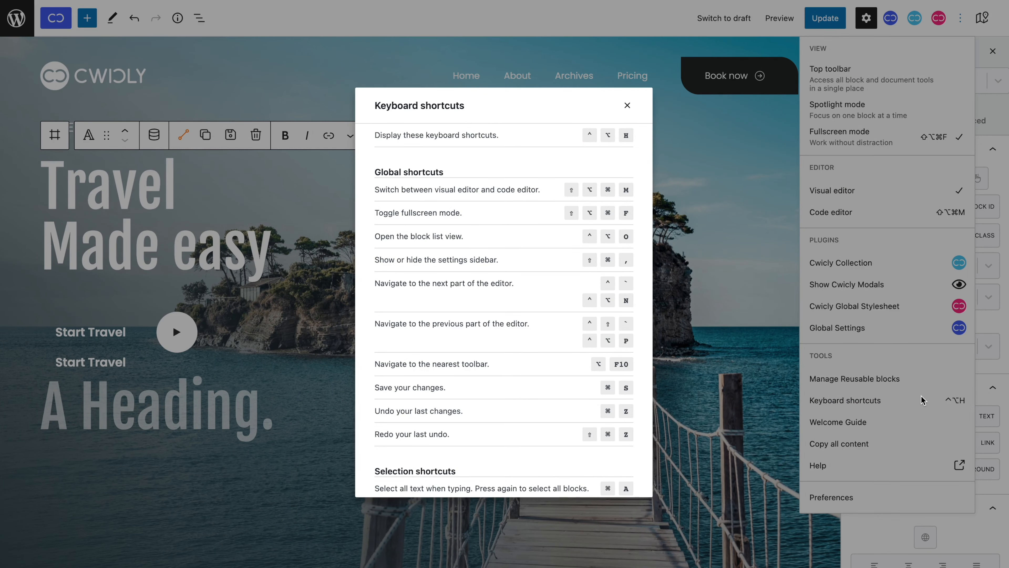
{"action": "scroll", "coordinate": [562, 388], "scroll_direction": "down", "scroll_amount": 10}
{"action": "scroll", "coordinate": [548, 383], "scroll_direction": "up", "scroll_amount": 10}
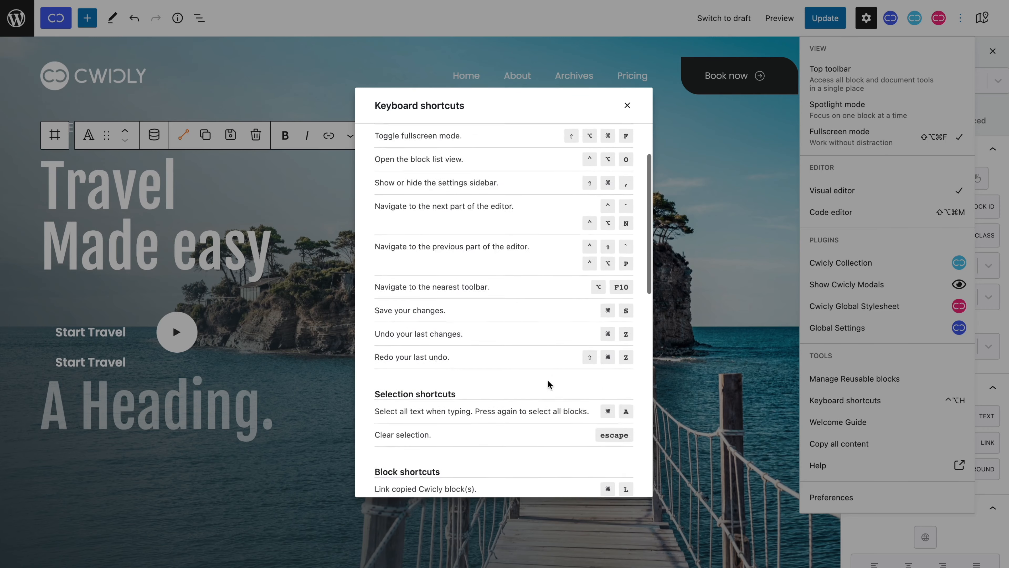
{"action": "left_click", "coordinate": [627, 105]}
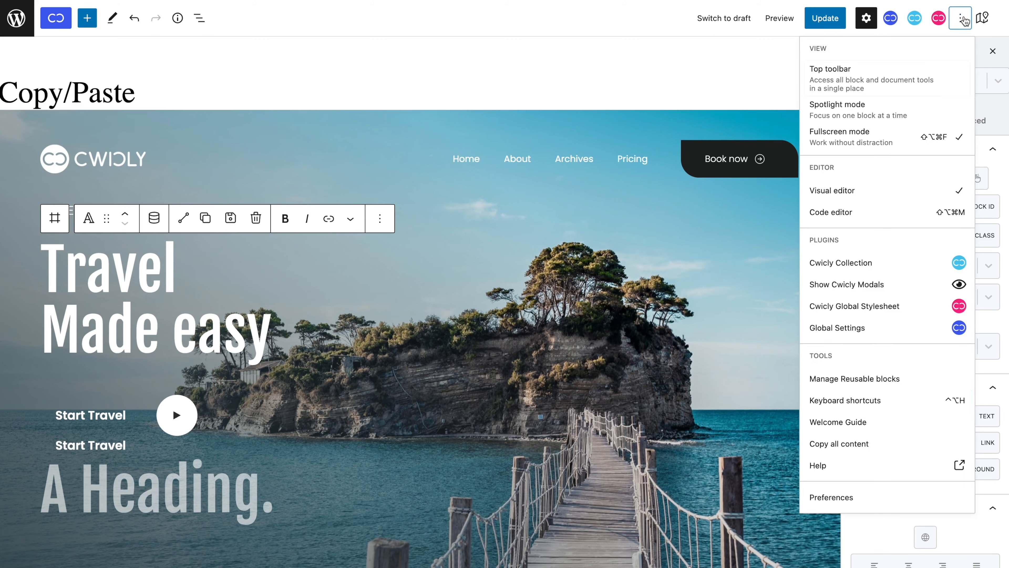
{"action": "key", "text": "Escape"}
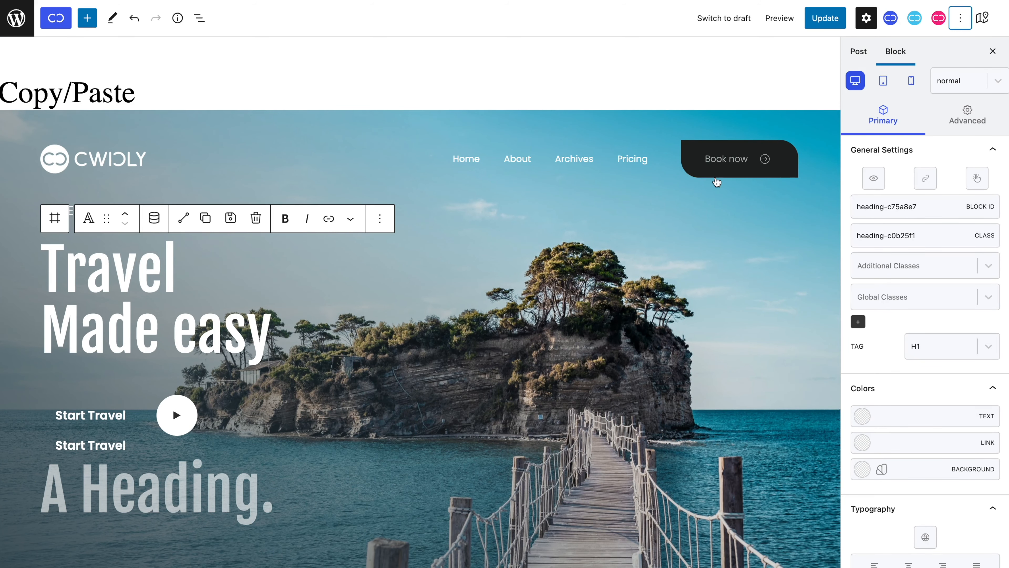
Copy the "Live better by travelling far away." heading and paste it into its surrounding section.
{"action": "scroll", "coordinate": [715, 179], "scroll_direction": "down", "scroll_amount": 10}
{"action": "scroll", "coordinate": [715, 180], "scroll_direction": "down", "scroll_amount": 1}
{"action": "left_click", "coordinate": [277, 171]}
{"action": "key", "text": "super+c"}
{"action": "left_click", "coordinate": [729, 76]}
{"action": "scroll", "coordinate": [729, 77], "scroll_direction": "down", "scroll_amount": 2}
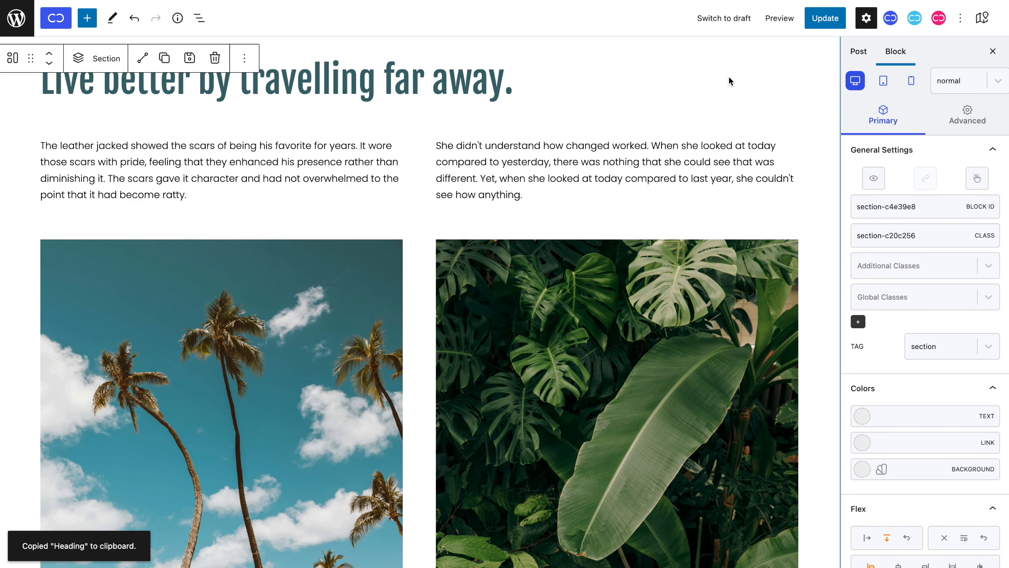
{"action": "key", "text": "super+v"}
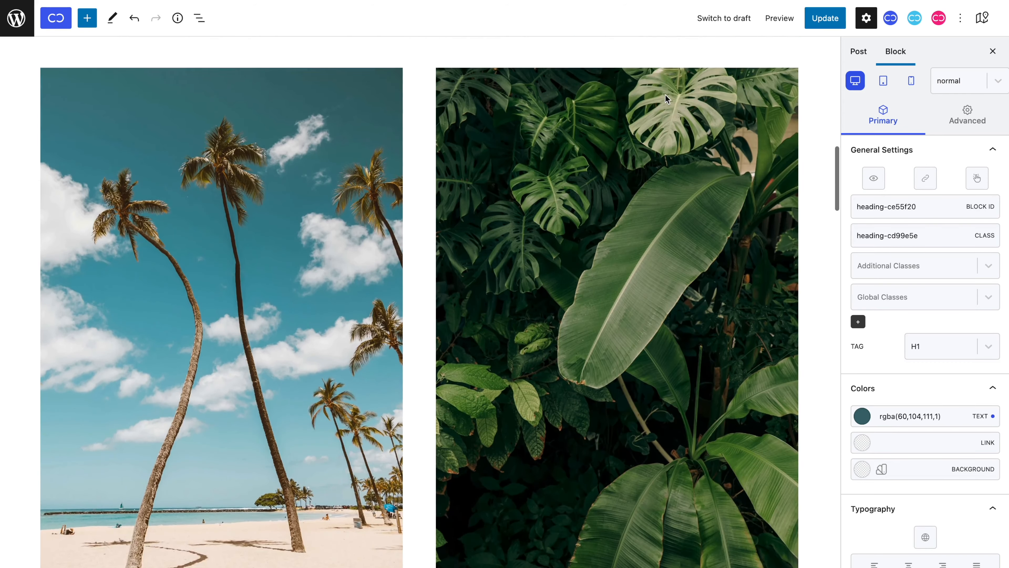
Activate linking of copied blocks with the "Live better by travelling far away." heading selected.
{"action": "scroll", "coordinate": [326, 161], "scroll_direction": "up", "scroll_amount": 6}
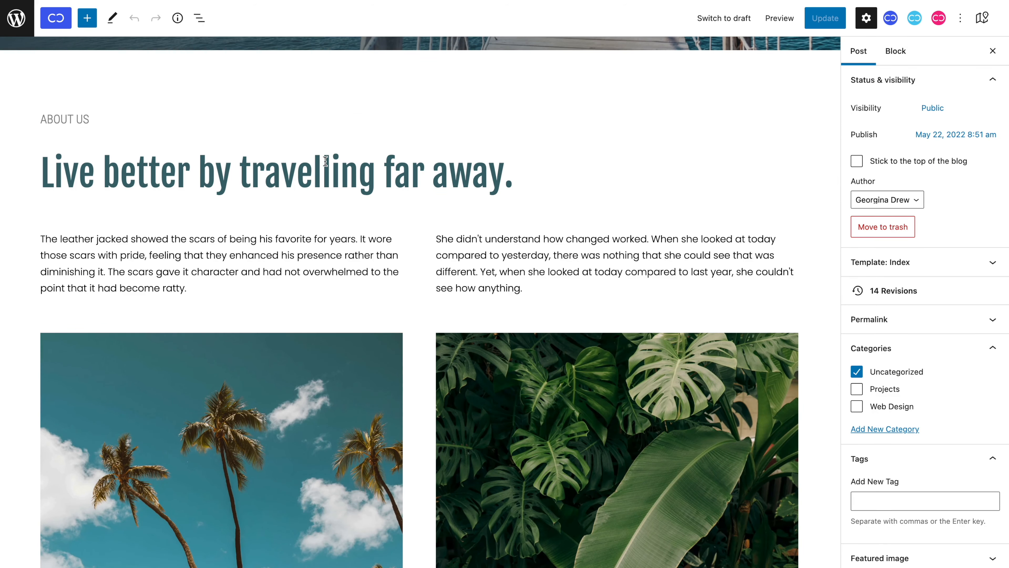
{"action": "left_click", "coordinate": [326, 161]}
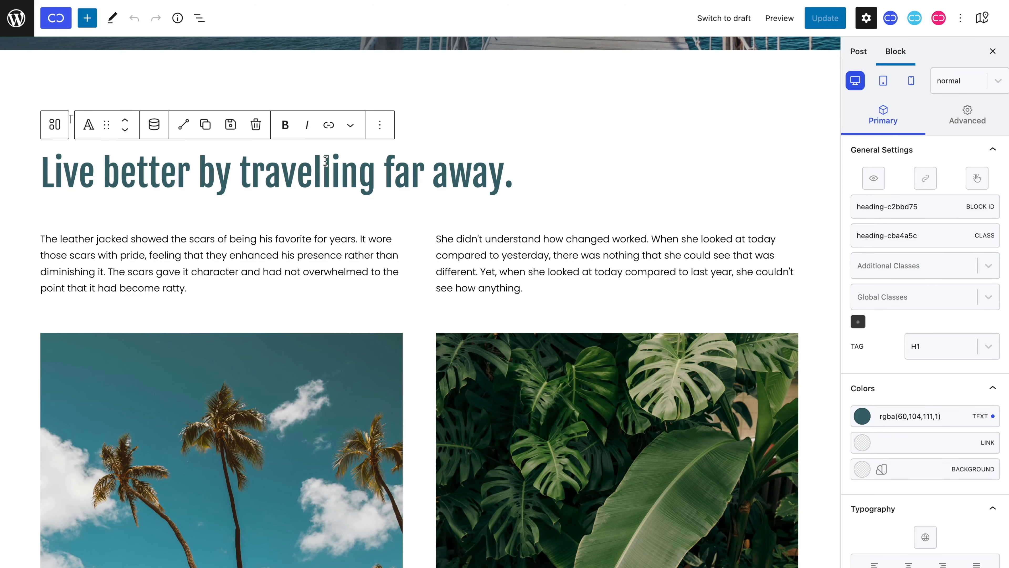
{"action": "left_click", "coordinate": [186, 128]}
Copy the paragraph starting "She didn't understand how changed worked" and paste it as a linked block into its parent column.
{"action": "left_click", "coordinate": [513, 273]}
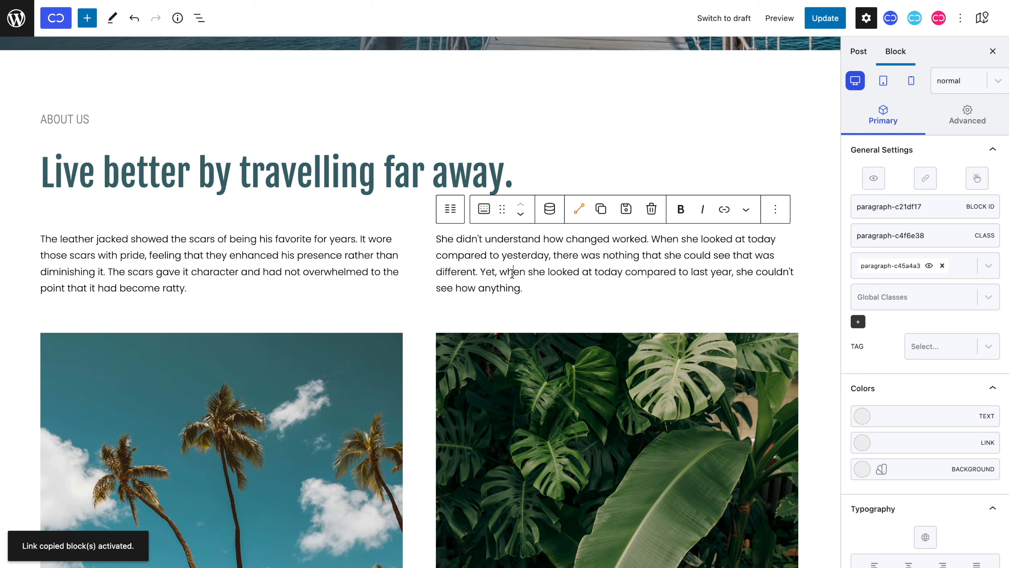
{"action": "key", "text": "ctrl+c"}
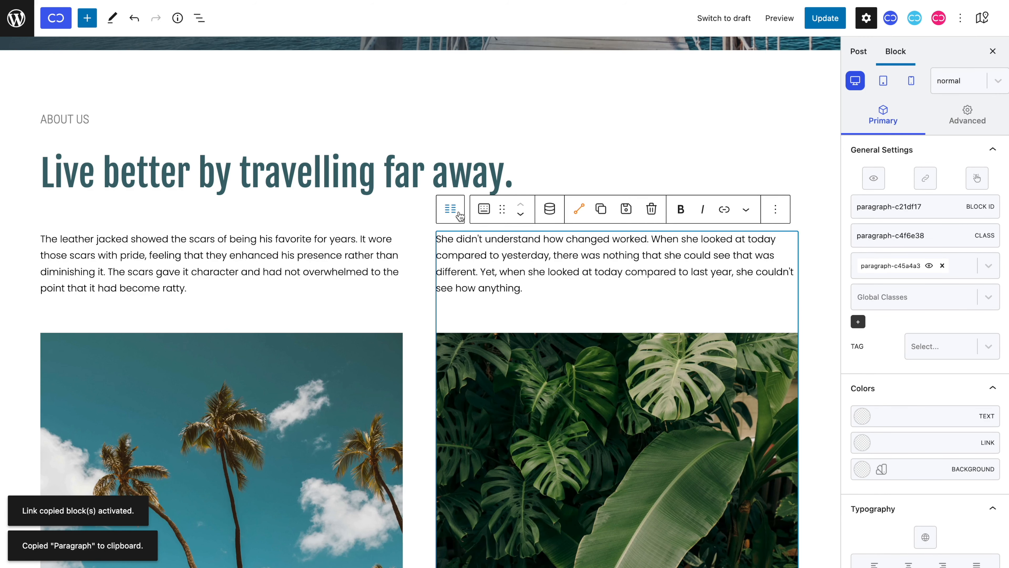
{"action": "left_click", "coordinate": [452, 209]}
{"action": "key", "text": "super+v"}
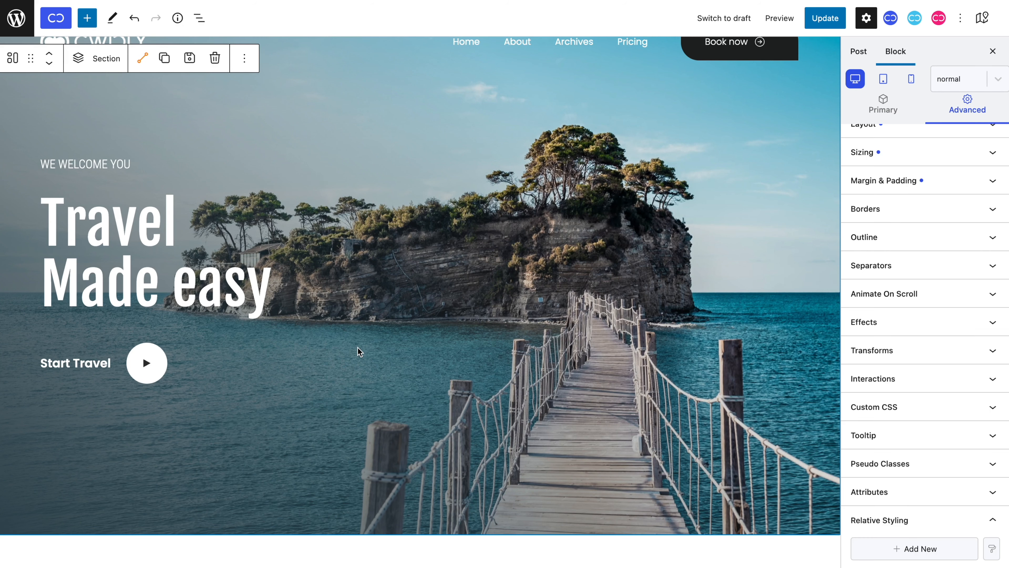
Copy the whole hero section and paste it into the empty block of the Copy/Paste 2 post.
{"action": "key", "text": "ctrl+c"}
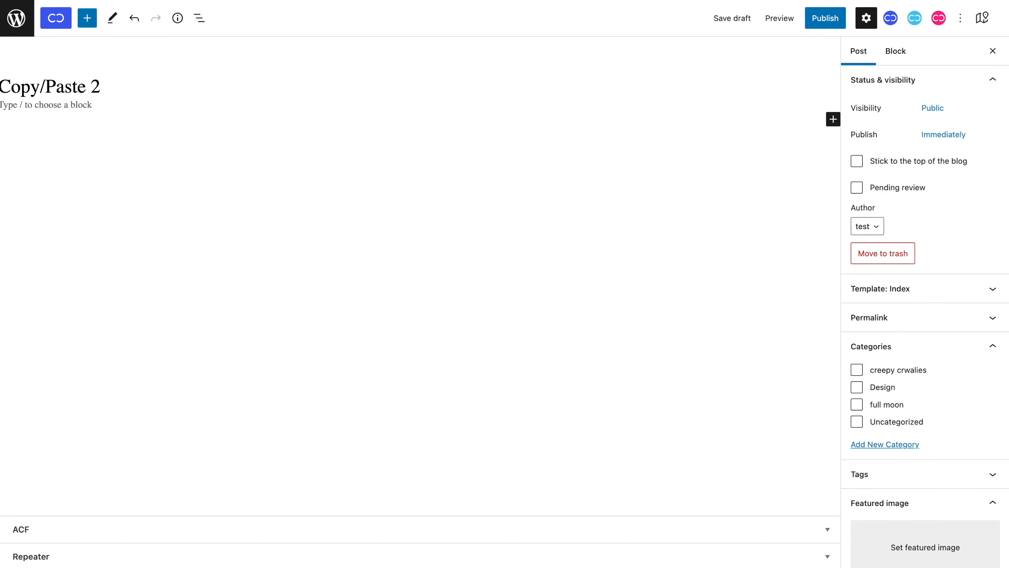
{"action": "left_click", "coordinate": [402, 122]}
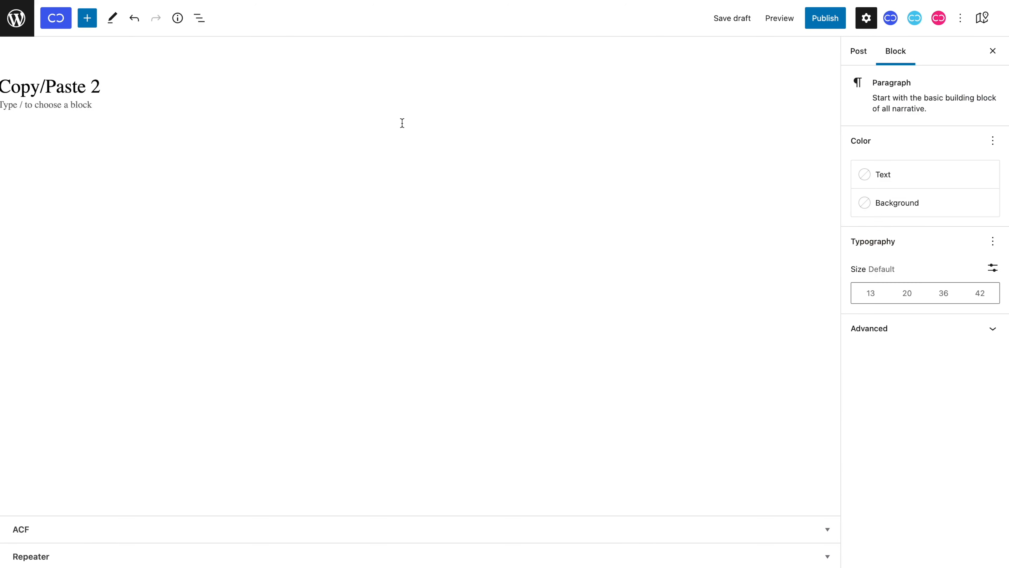
{"action": "key", "text": "ctrl+v"}
{"action": "left_click", "coordinate": [93, 405]}
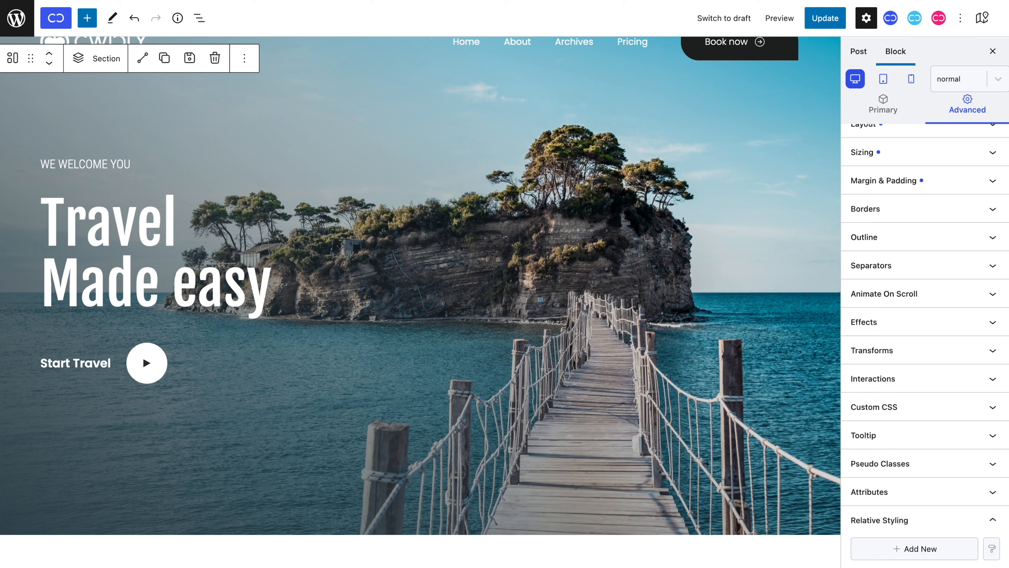
Try duplicating the button-cc12c16 selector row in the column's Button relative style and remove the duplicate.
{"action": "scroll", "coordinate": [601, 161], "scroll_direction": "up", "scroll_amount": 2}
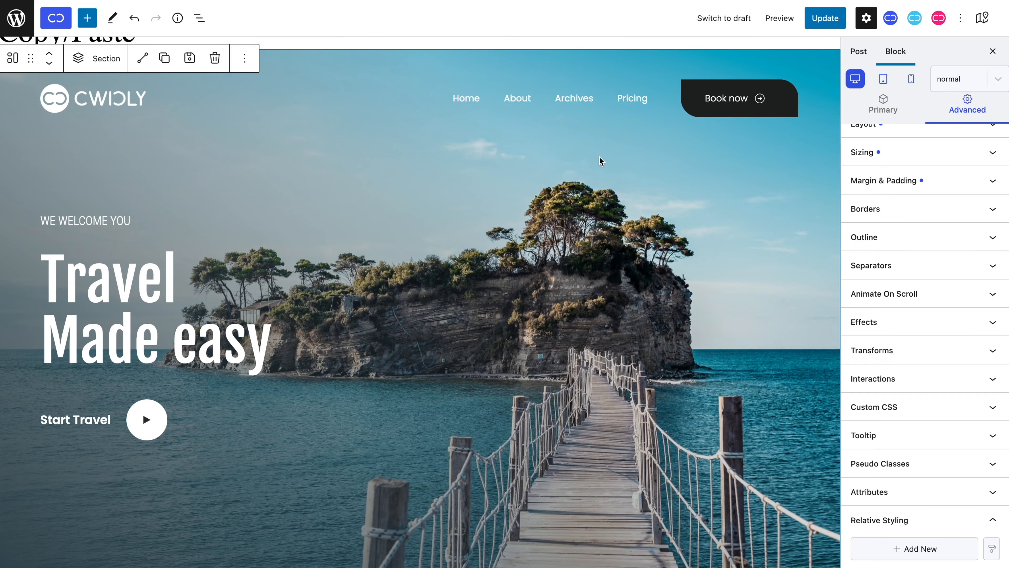
{"action": "left_click", "coordinate": [906, 523]}
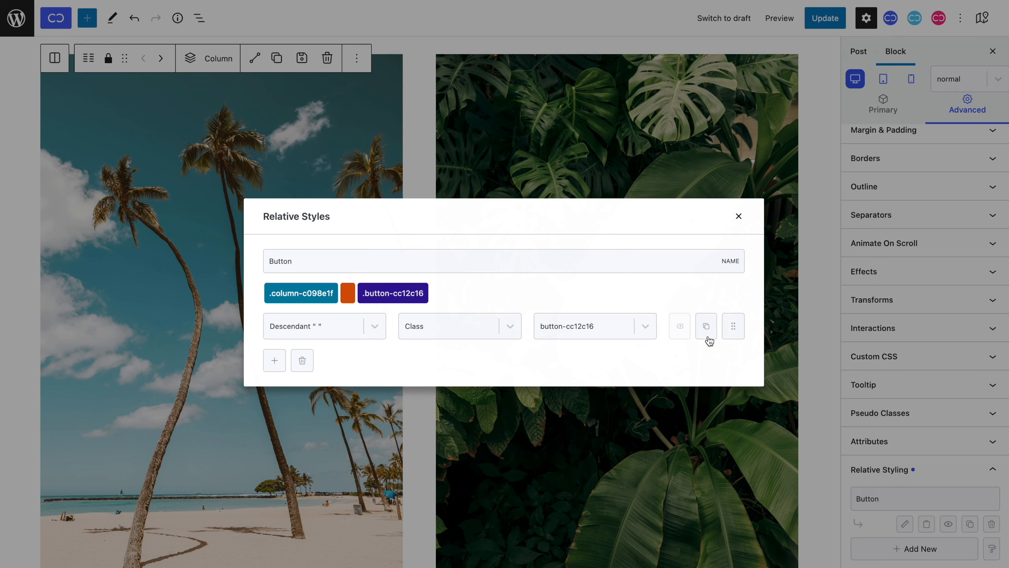
{"action": "left_click", "coordinate": [707, 327]}
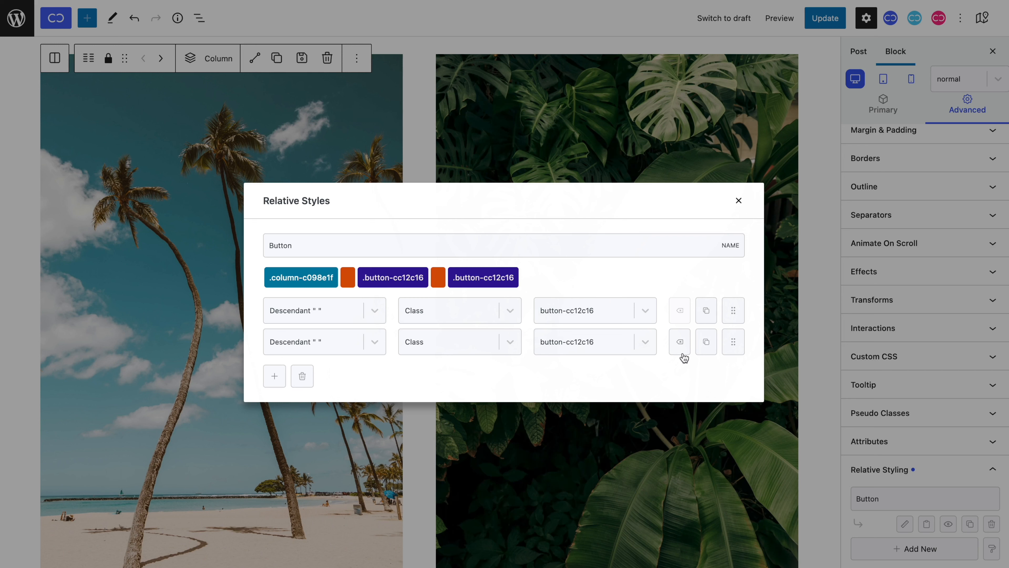
{"action": "left_click", "coordinate": [681, 351]}
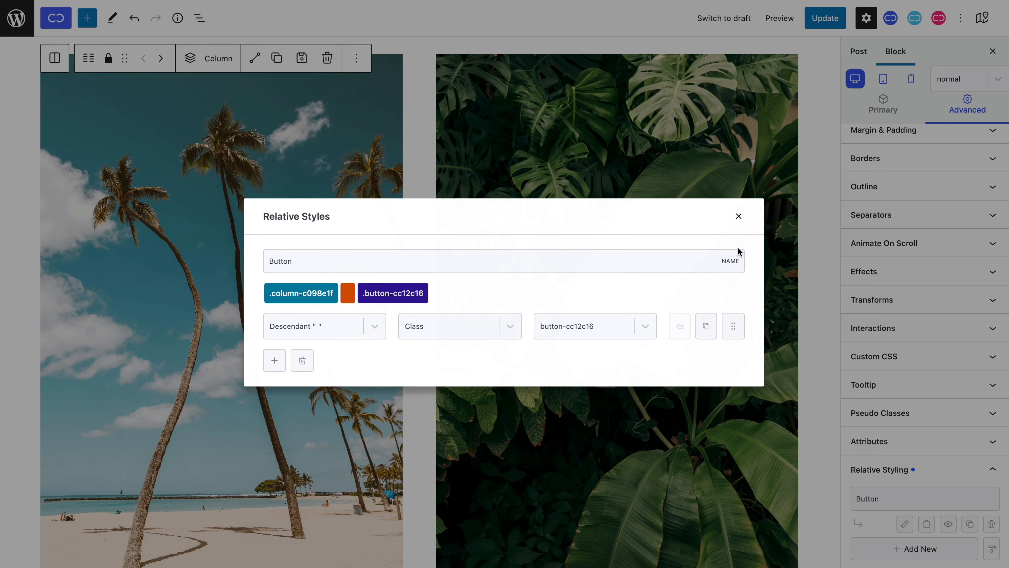
{"action": "left_click", "coordinate": [739, 217]}
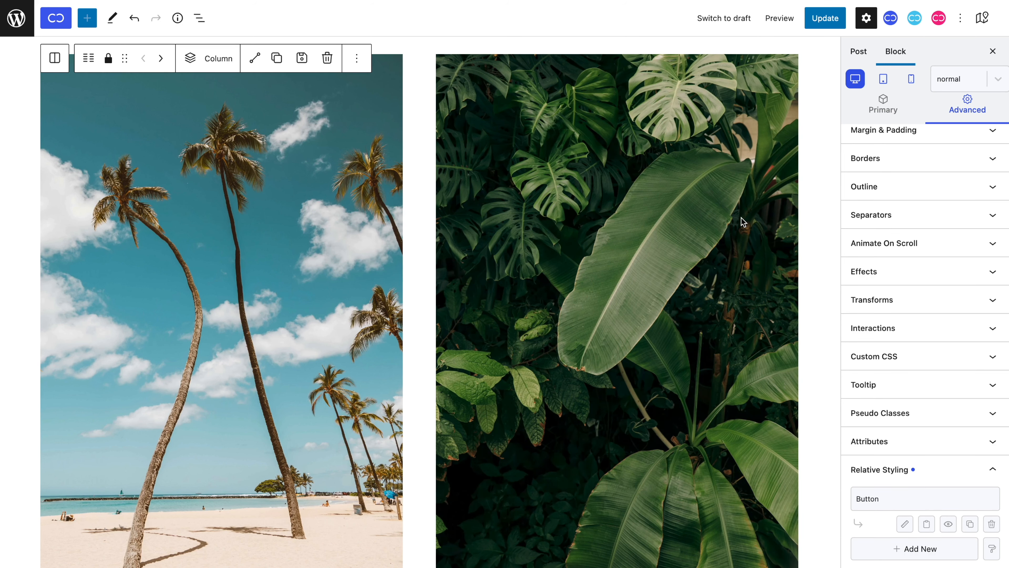
Open the column's Button relative style for editing and switch to its hover state.
{"action": "left_click", "coordinate": [935, 524]}
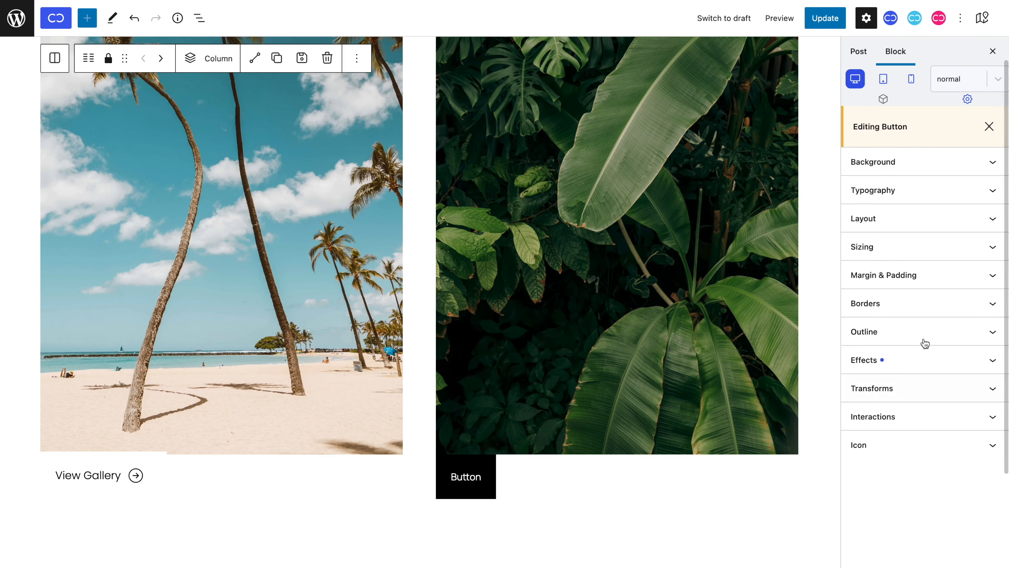
{"action": "left_click", "coordinate": [952, 80]}
{"action": "left_click", "coordinate": [950, 128]}
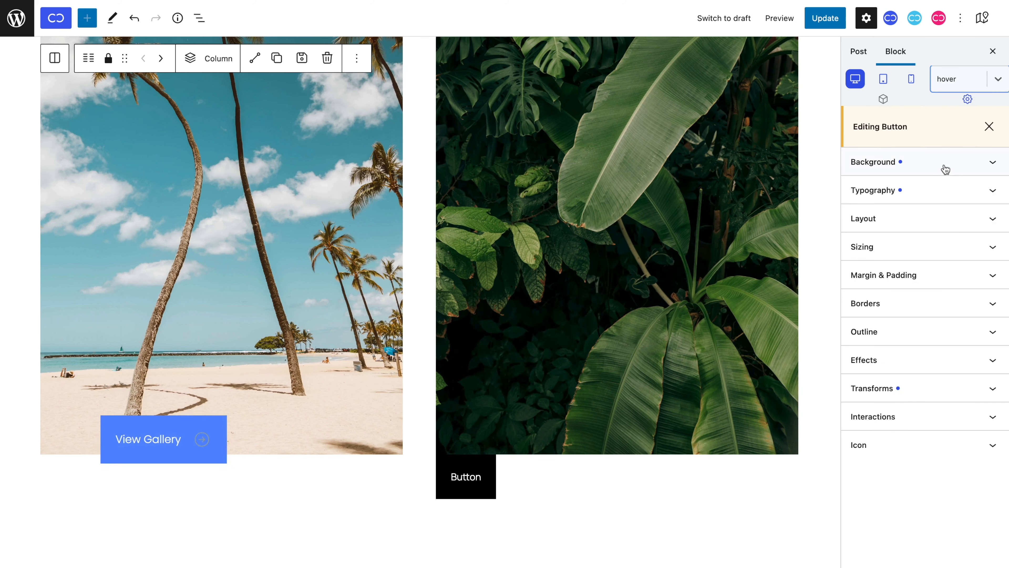
Examine the Button relative style's hover settings for background, typography and transforms, and exit style editing in the normal state.
{"action": "left_click", "coordinate": [945, 171]}
{"action": "left_click", "coordinate": [945, 171]}
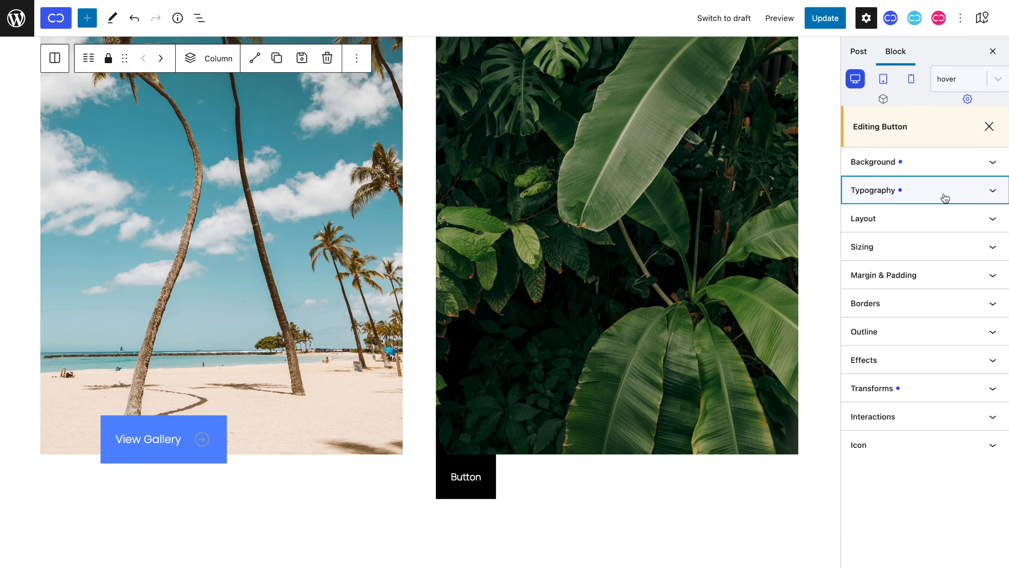
{"action": "left_click", "coordinate": [942, 195]}
{"action": "left_click", "coordinate": [942, 194]}
{"action": "left_click", "coordinate": [940, 380]}
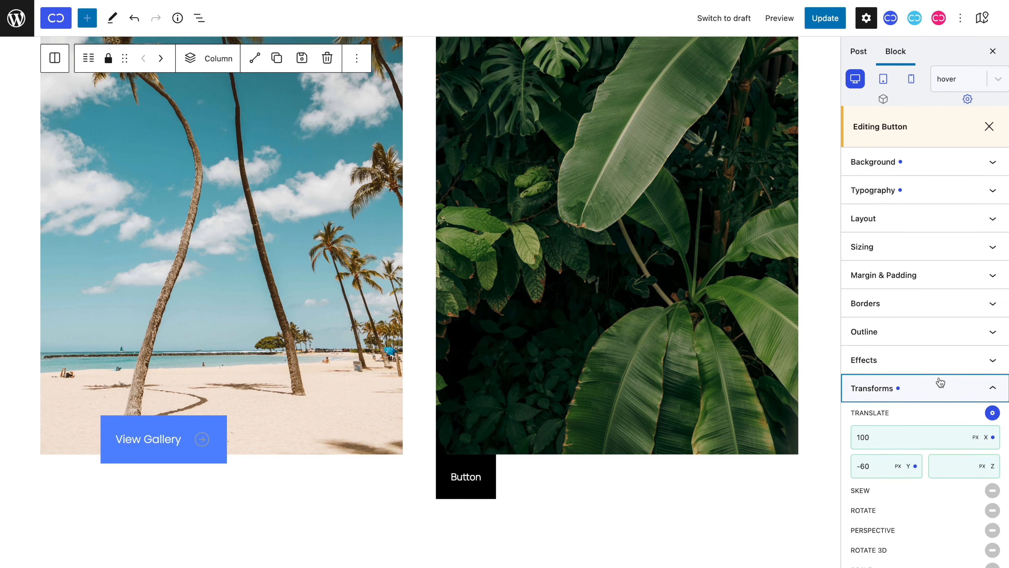
{"action": "scroll", "coordinate": [940, 380], "scroll_direction": "down", "scroll_amount": 2}
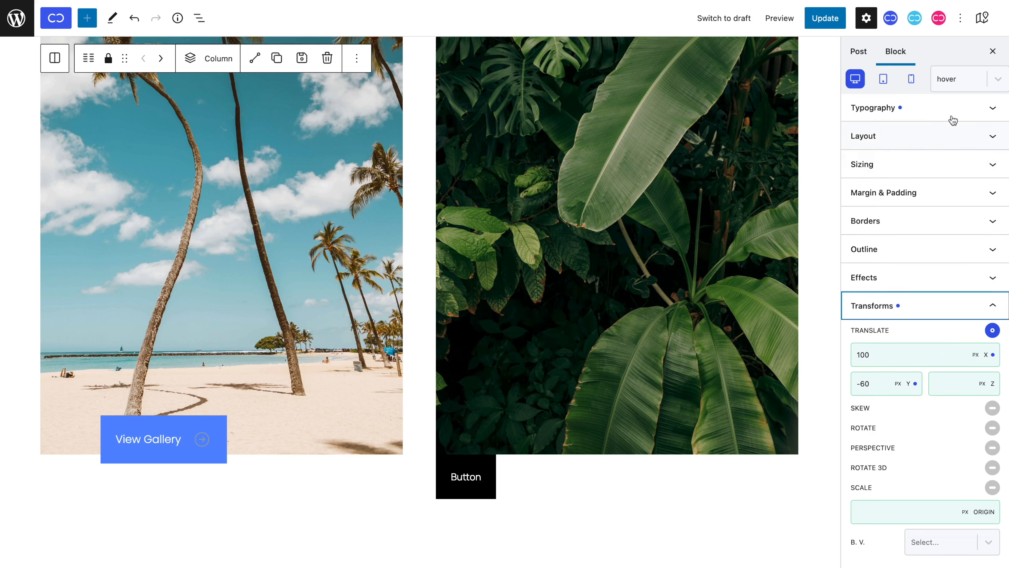
{"action": "left_click", "coordinate": [961, 86]}
{"action": "left_click", "coordinate": [952, 109]}
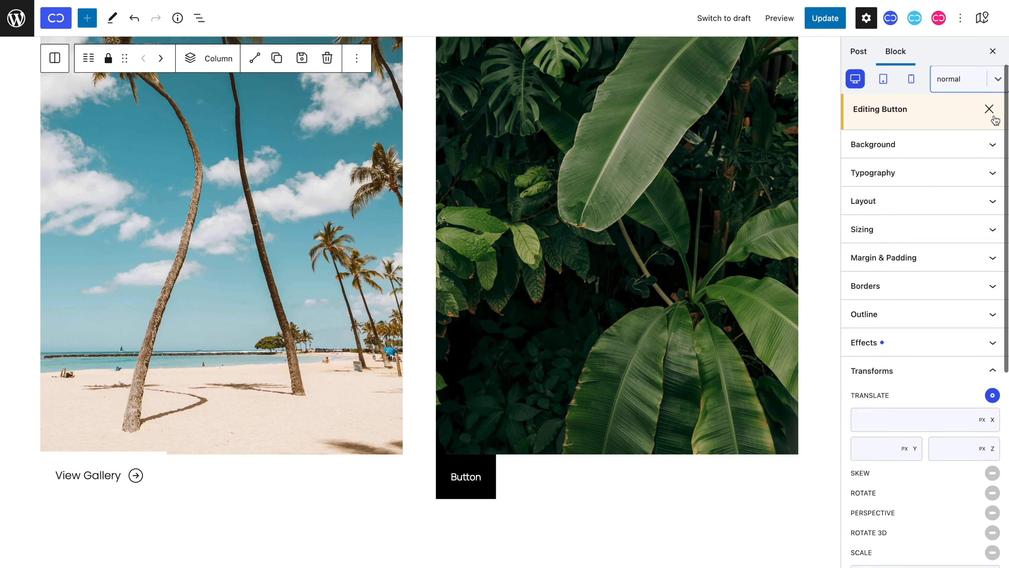
{"action": "left_click", "coordinate": [991, 114]}
Copy the Button relative style from the beach image column and paste it into the column with the green leaf image.
{"action": "scroll", "coordinate": [949, 309], "scroll_direction": "down", "scroll_amount": 8}
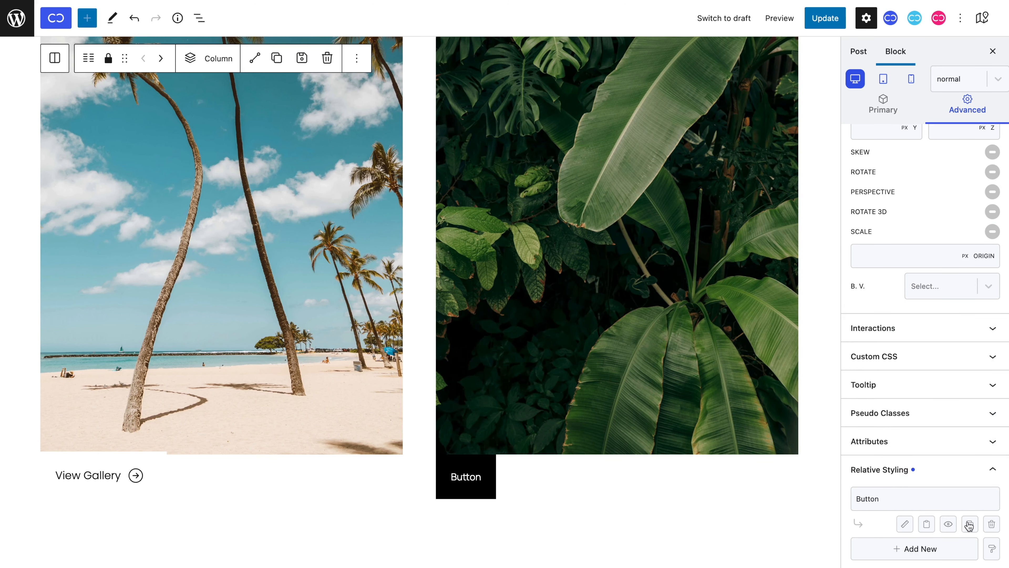
{"action": "left_click", "coordinate": [970, 524]}
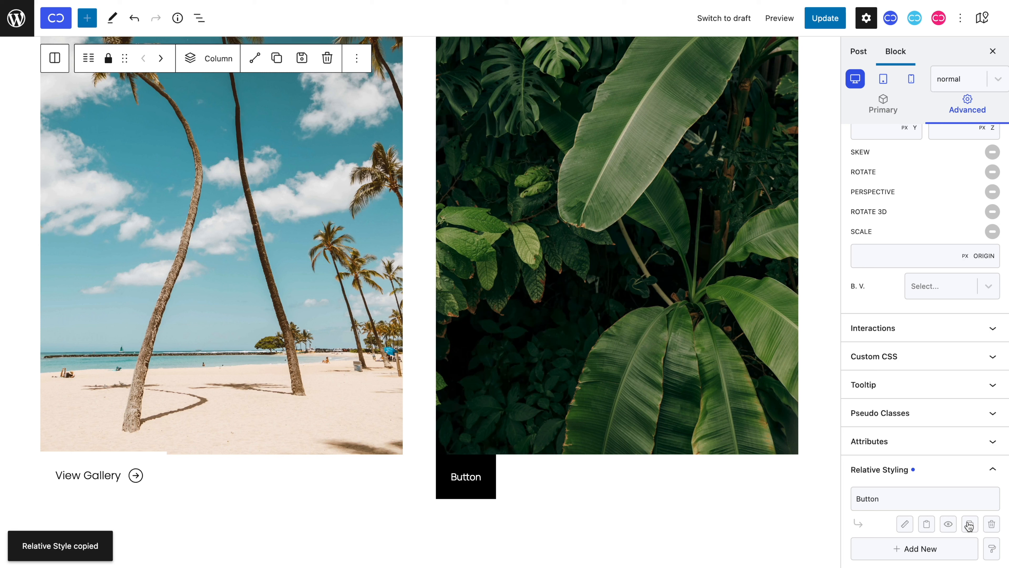
{"action": "left_click", "coordinate": [711, 480]}
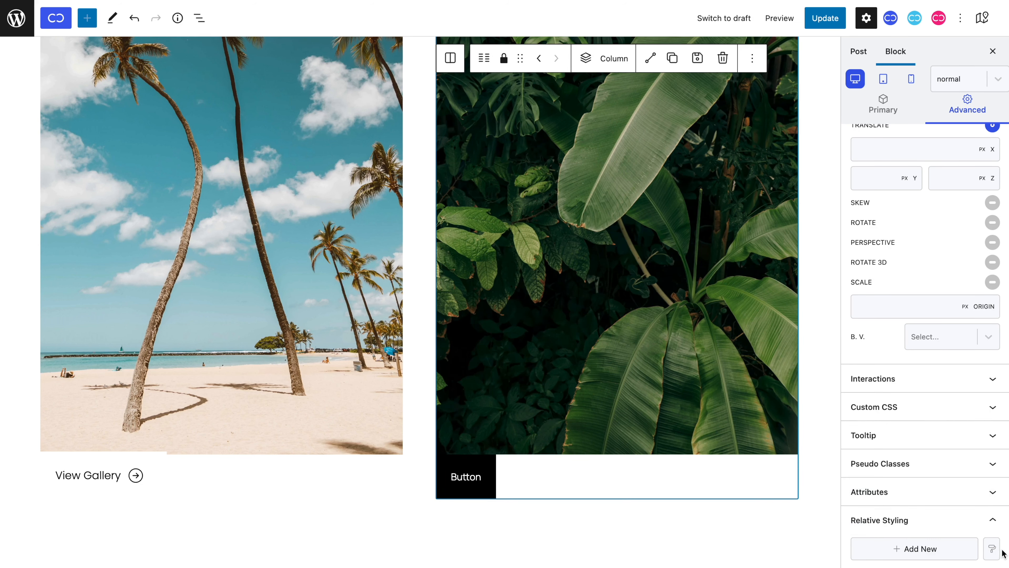
{"action": "left_click", "coordinate": [992, 549]}
{"action": "left_click", "coordinate": [603, 303]}
{"action": "key", "text": "ctrl+v"}
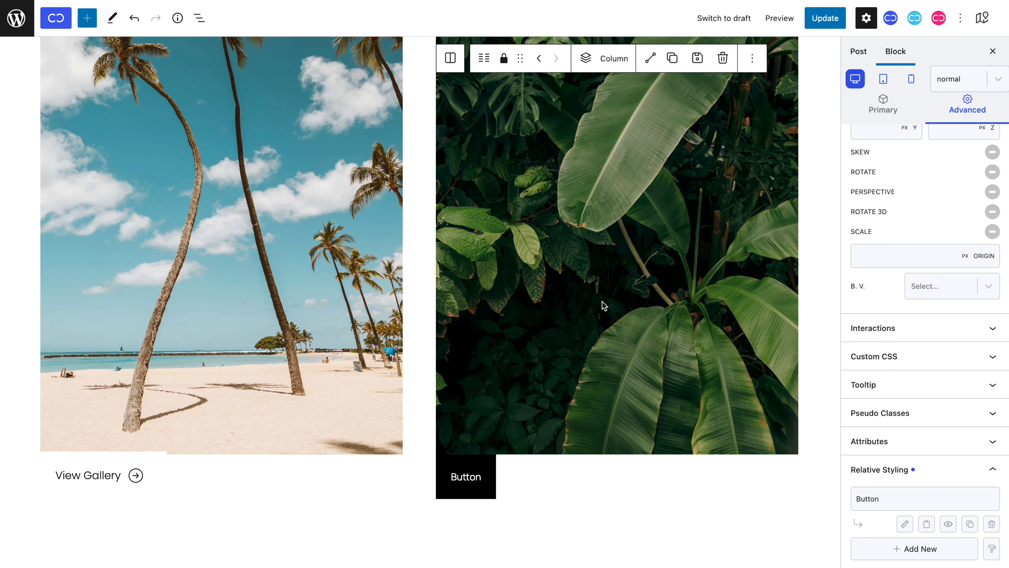
Check the pasted Button relative style's hover state and its translate transform, and exit style editing in the normal state.
{"action": "left_click", "coordinate": [927, 525]}
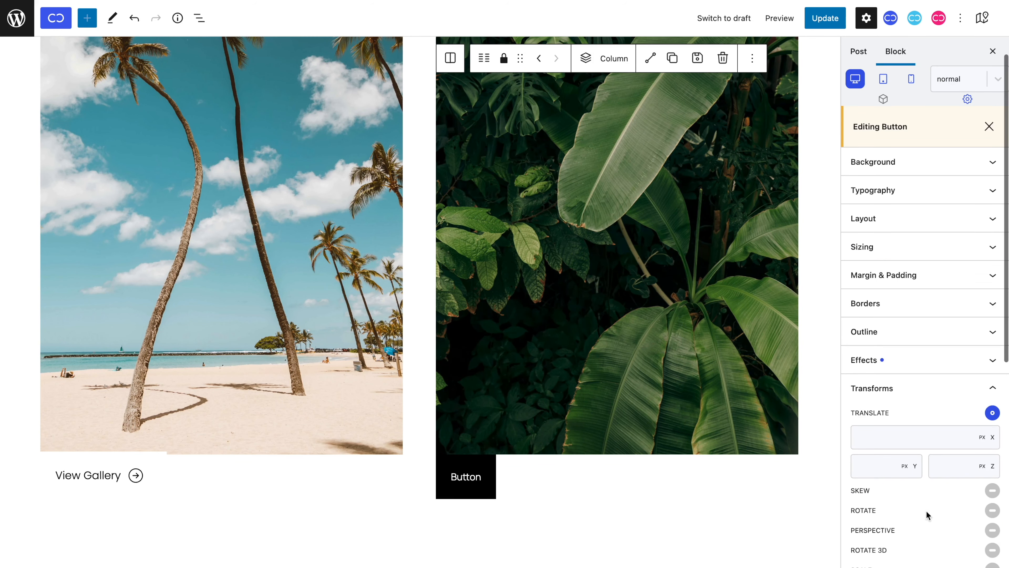
{"action": "left_click", "coordinate": [952, 79]}
{"action": "left_click", "coordinate": [950, 132]}
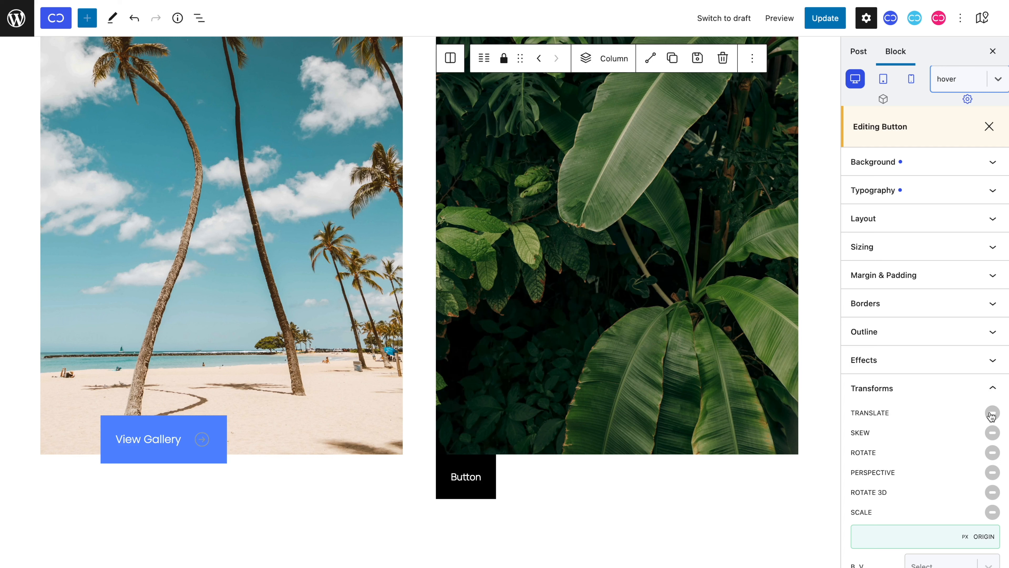
{"action": "left_click", "coordinate": [993, 414]}
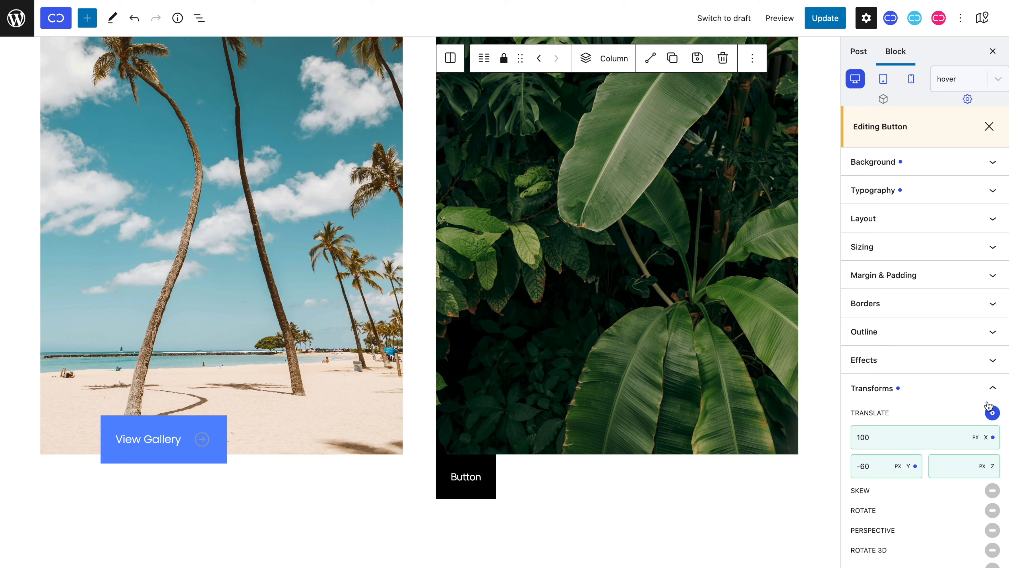
{"action": "left_click", "coordinate": [962, 78]}
{"action": "left_click", "coordinate": [953, 106]}
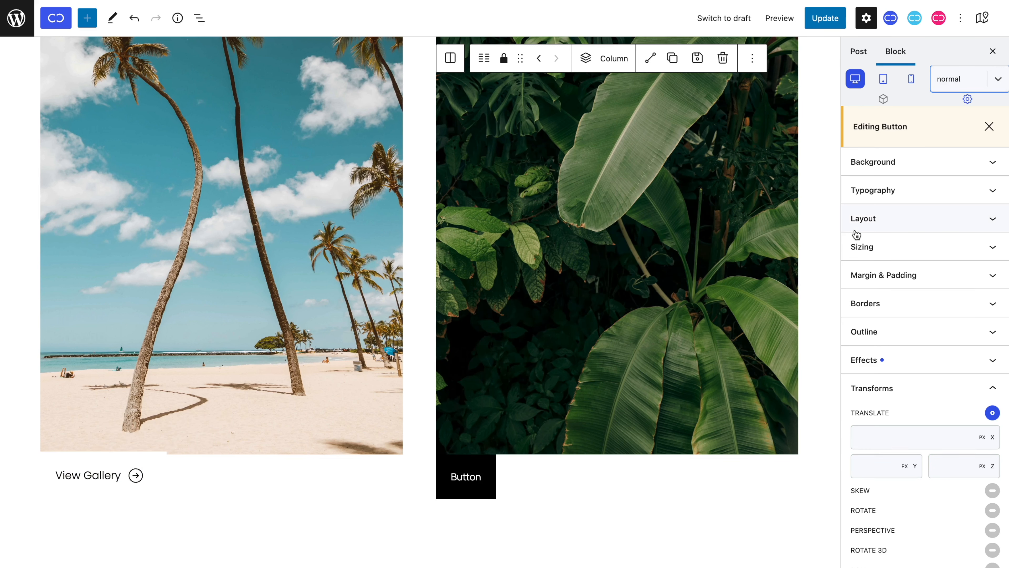
{"action": "left_click", "coordinate": [989, 127]}
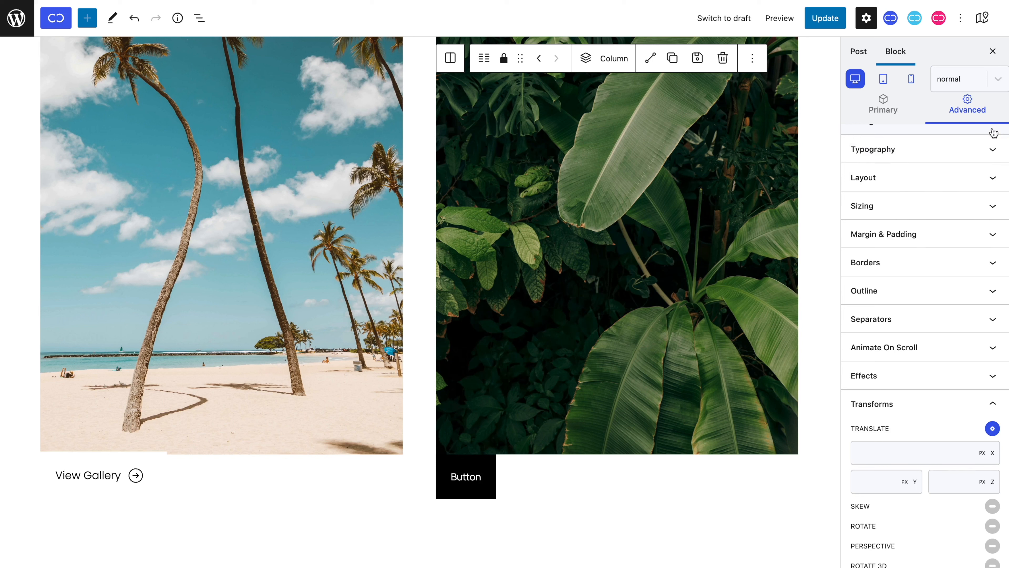
Copy the class name button-cc6b2b3 of the black button below the green leaf image.
{"action": "left_click", "coordinate": [478, 475]}
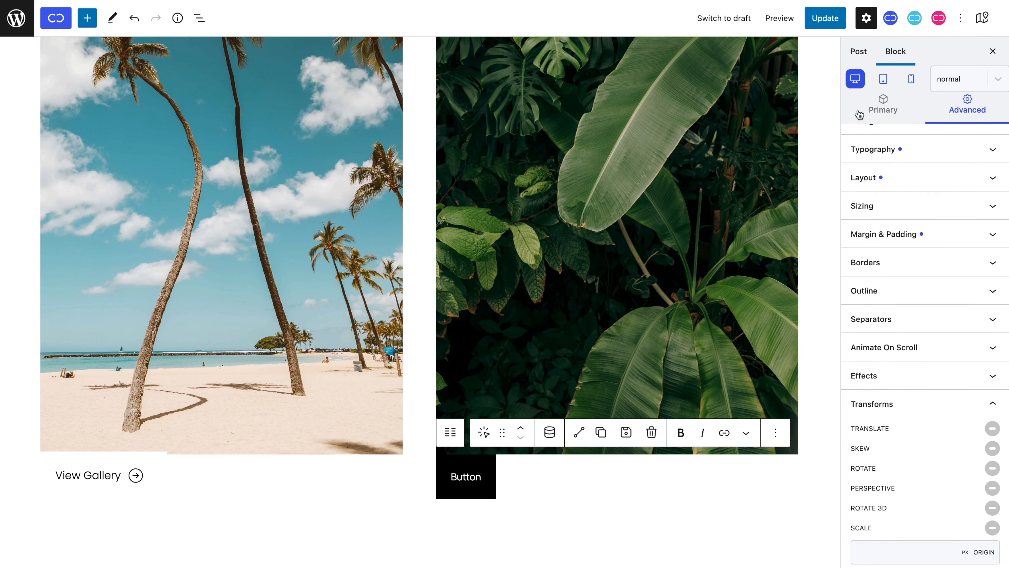
{"action": "left_click", "coordinate": [883, 106]}
{"action": "triple_click", "coordinate": [873, 213]}
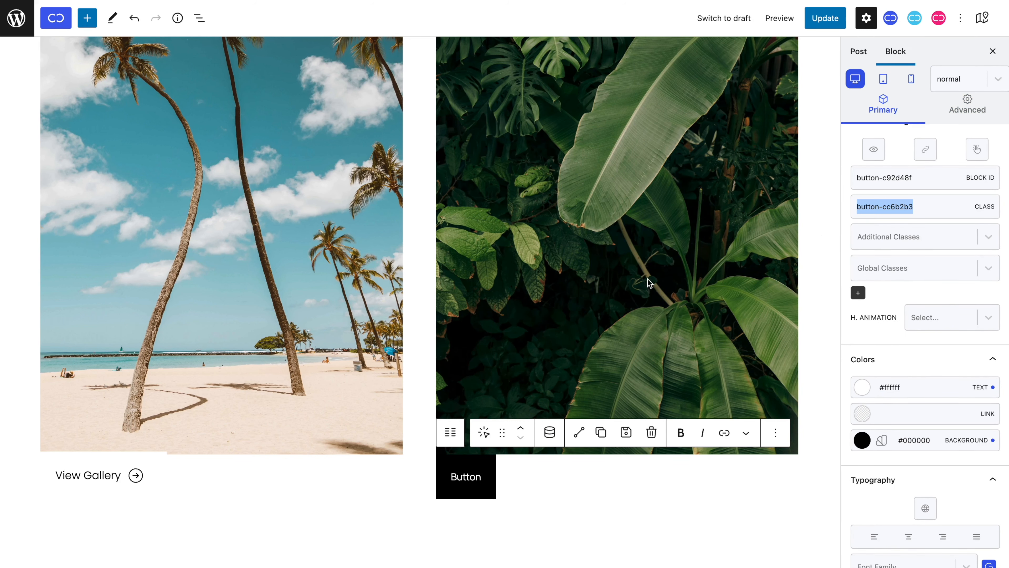
Set the target class of the leaf column's Button relative style to button-cc6b2b3.
{"action": "left_click", "coordinate": [450, 432]}
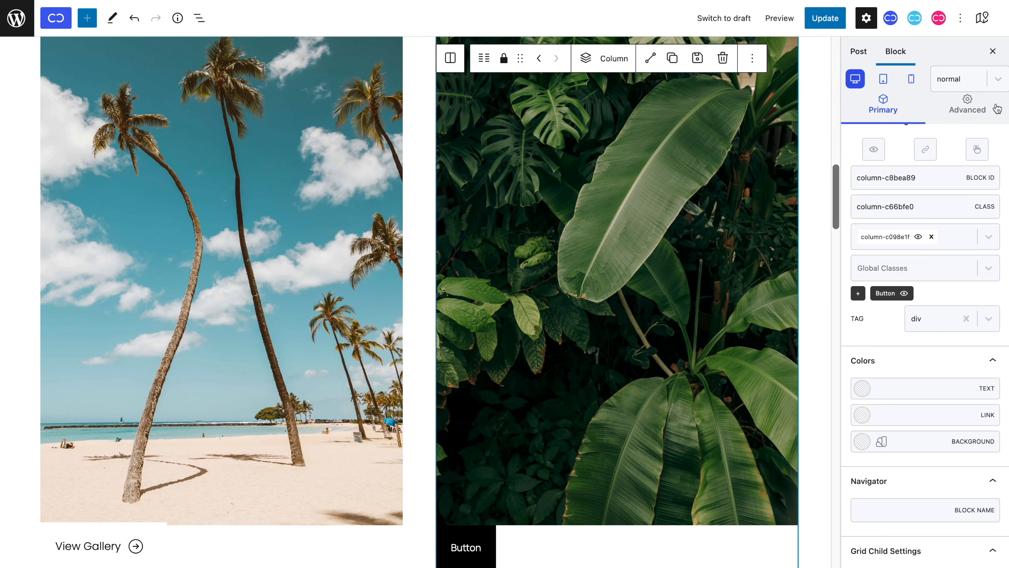
{"action": "left_click", "coordinate": [967, 106]}
{"action": "left_click", "coordinate": [913, 553]}
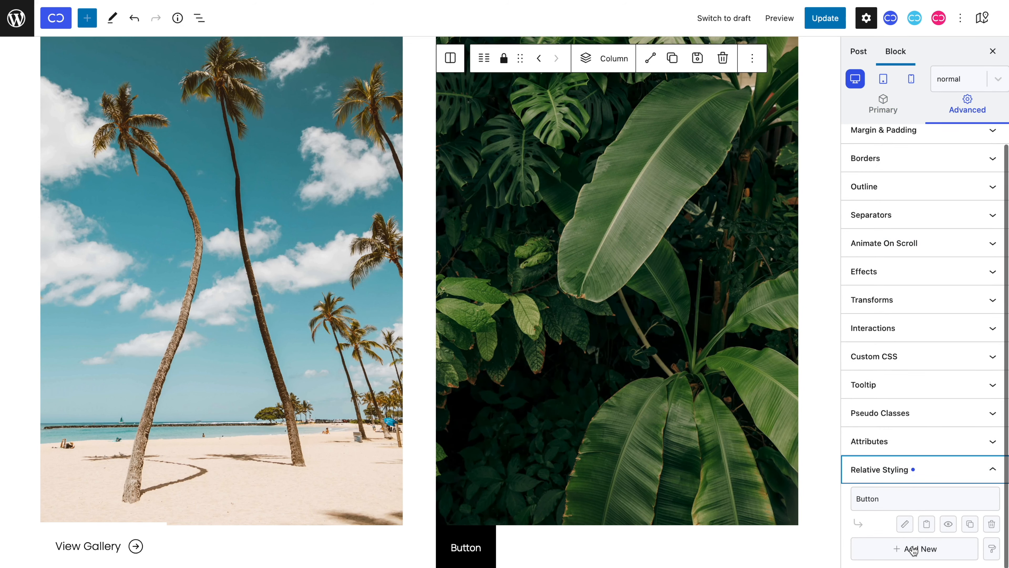
{"action": "left_click", "coordinate": [906, 525]}
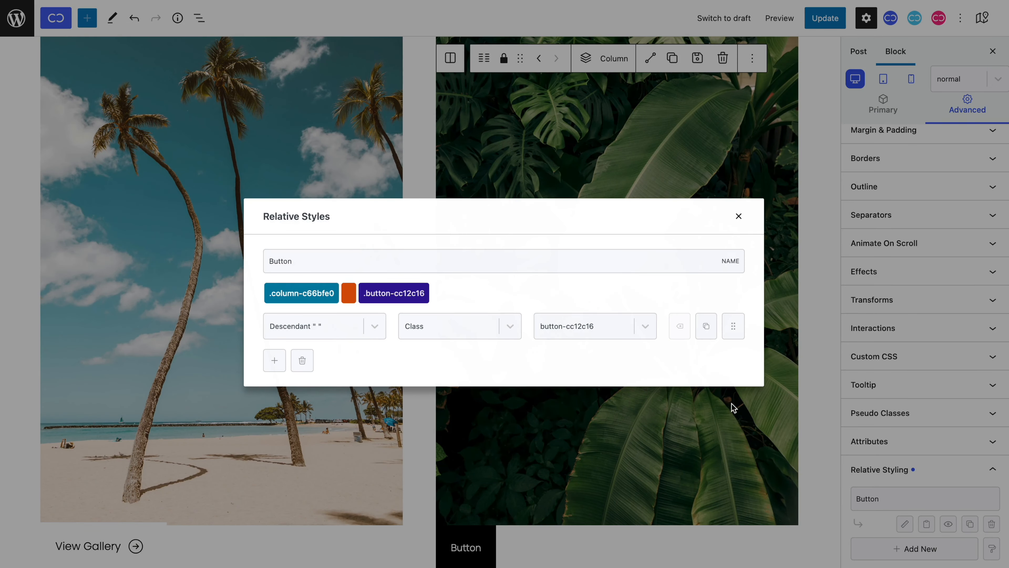
{"action": "left_click", "coordinate": [604, 332]}
{"action": "key", "text": "ctrl+v"}
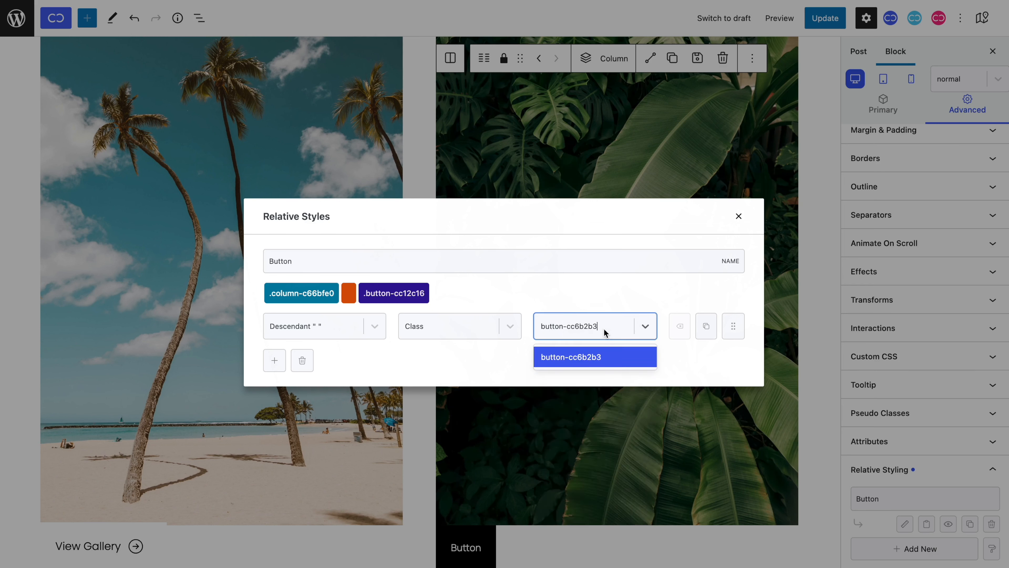
{"action": "left_click", "coordinate": [608, 356]}
{"action": "left_click", "coordinate": [739, 217]}
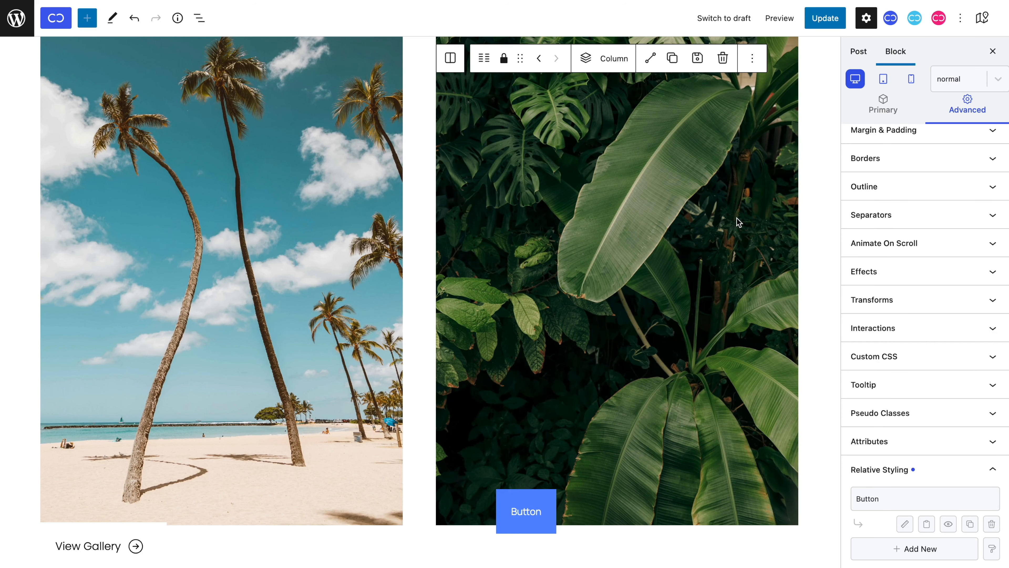
Copy the custom click interaction function of the "Can I Get A Free Quote?" div in the FAQ section.
{"action": "scroll", "coordinate": [738, 222], "scroll_direction": "down", "scroll_amount": 1}
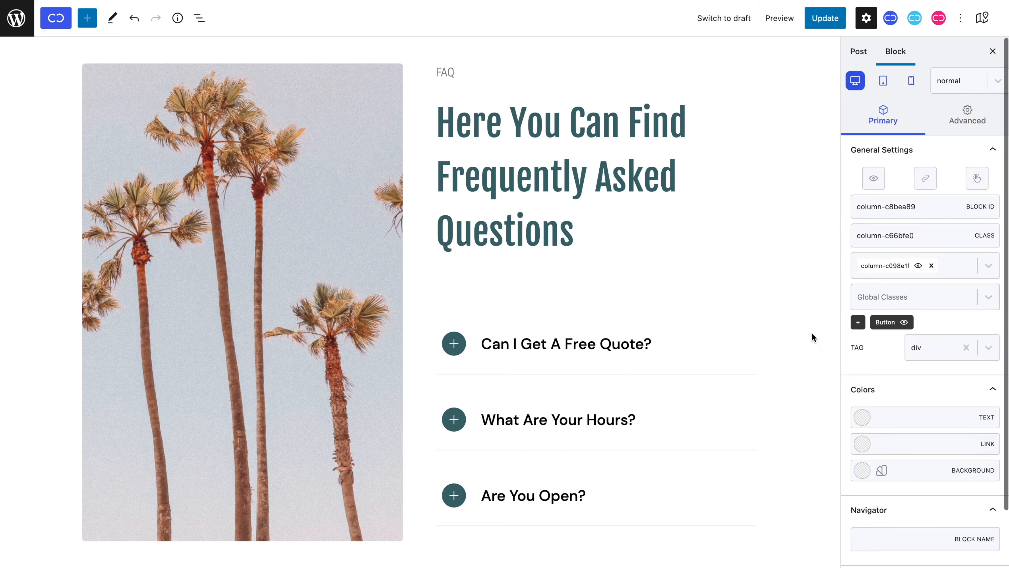
{"action": "left_click", "coordinate": [701, 367]}
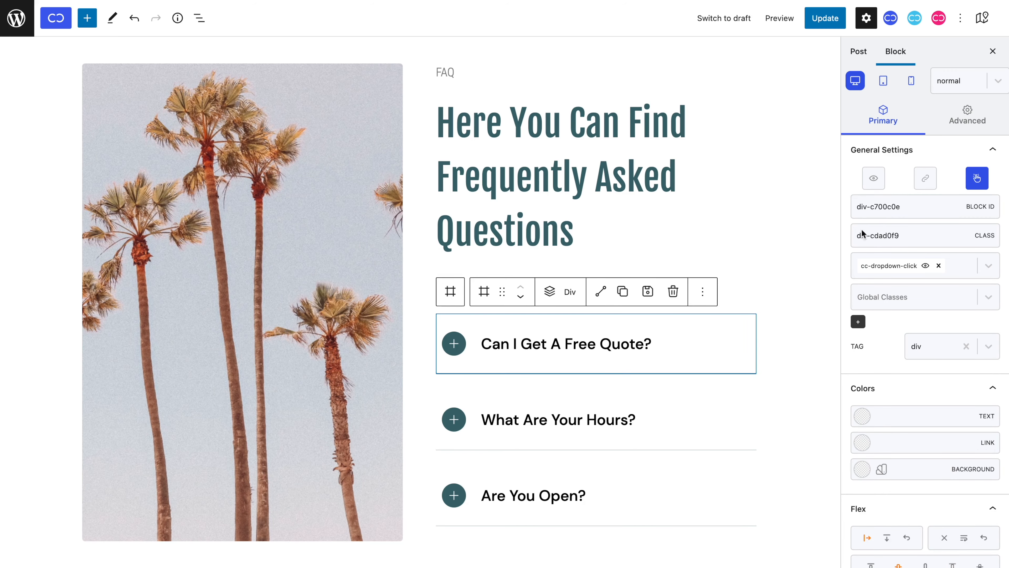
{"action": "left_click", "coordinate": [972, 179]}
{"action": "left_click", "coordinate": [661, 195]}
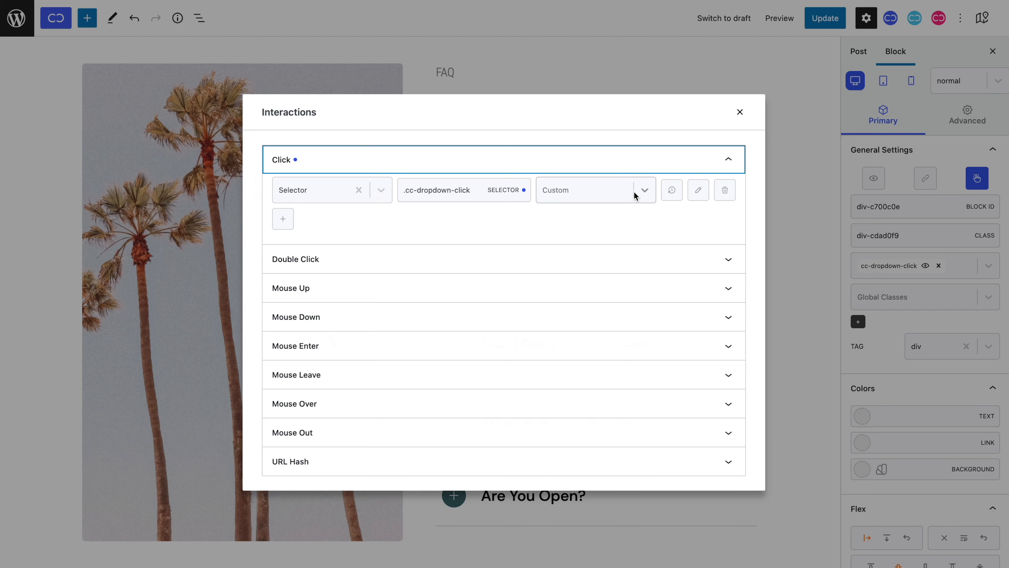
{"action": "left_click", "coordinate": [698, 191]}
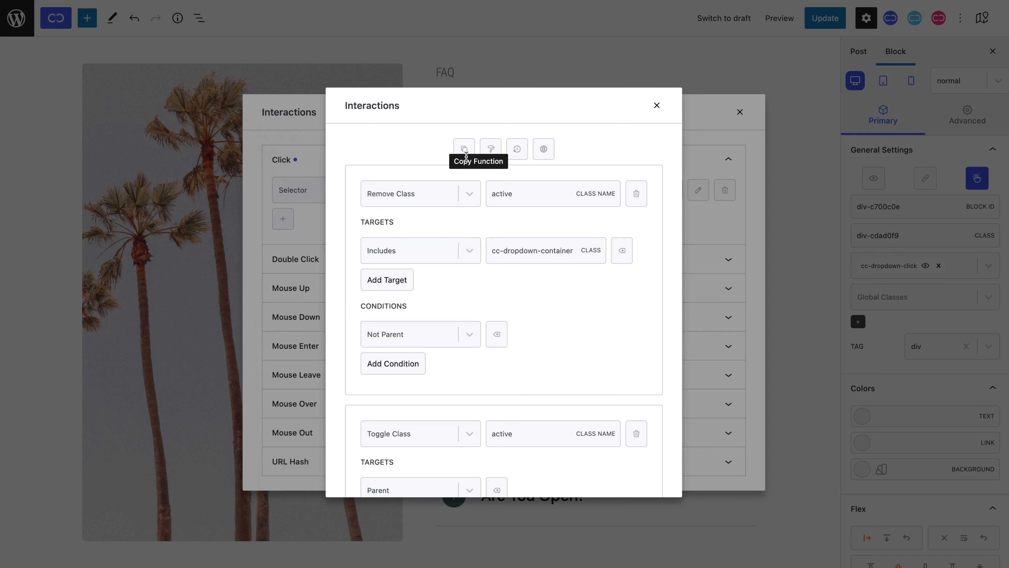
{"action": "left_click", "coordinate": [656, 105]}
{"action": "left_click", "coordinate": [740, 111]}
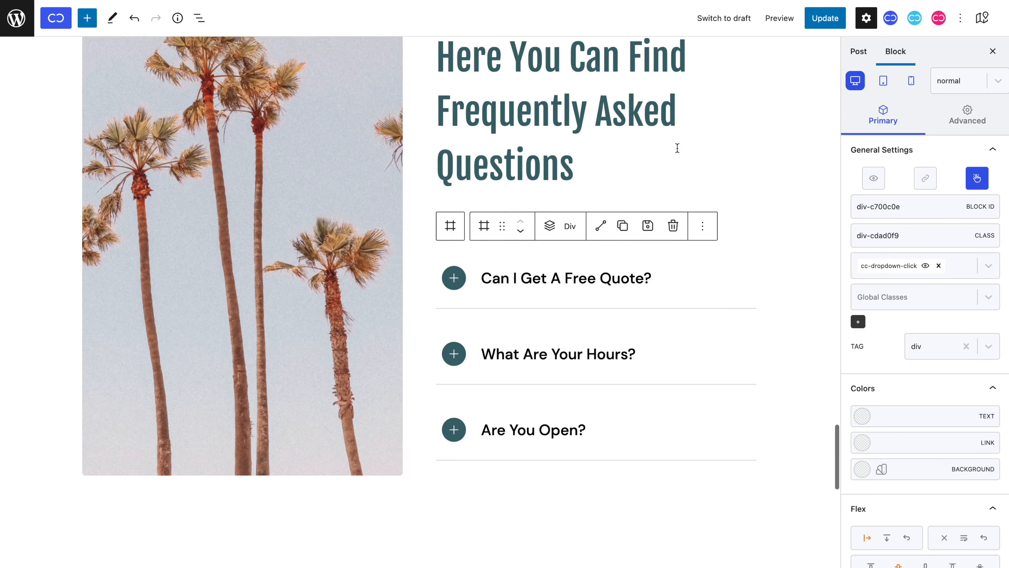
Paste the copied function into the custom click interaction of the "Ready for the big adventure ?" div.
{"action": "scroll", "coordinate": [677, 148], "scroll_direction": "down", "scroll_amount": 10}
{"action": "left_click", "coordinate": [679, 152]}
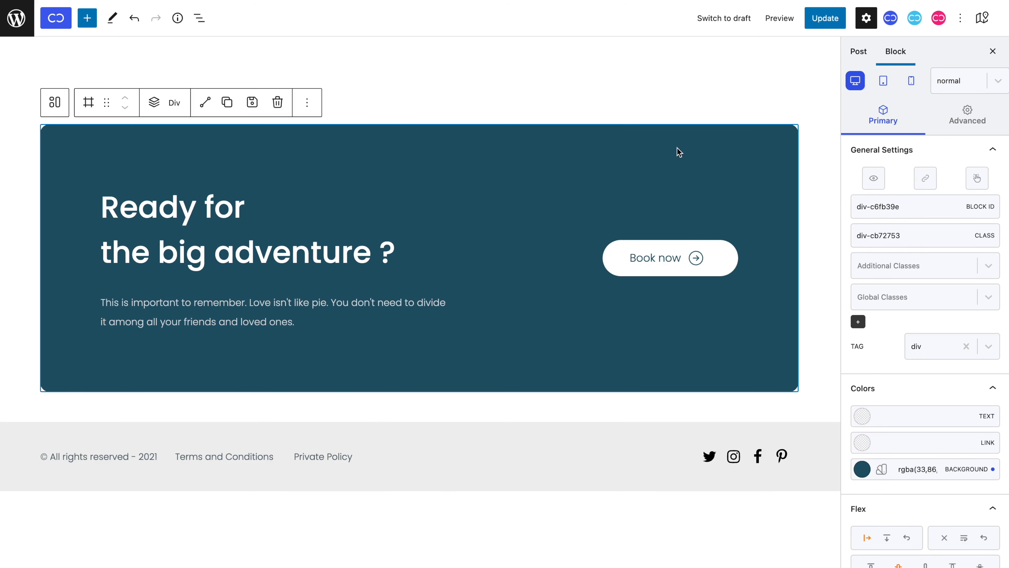
{"action": "left_click", "coordinate": [977, 178]}
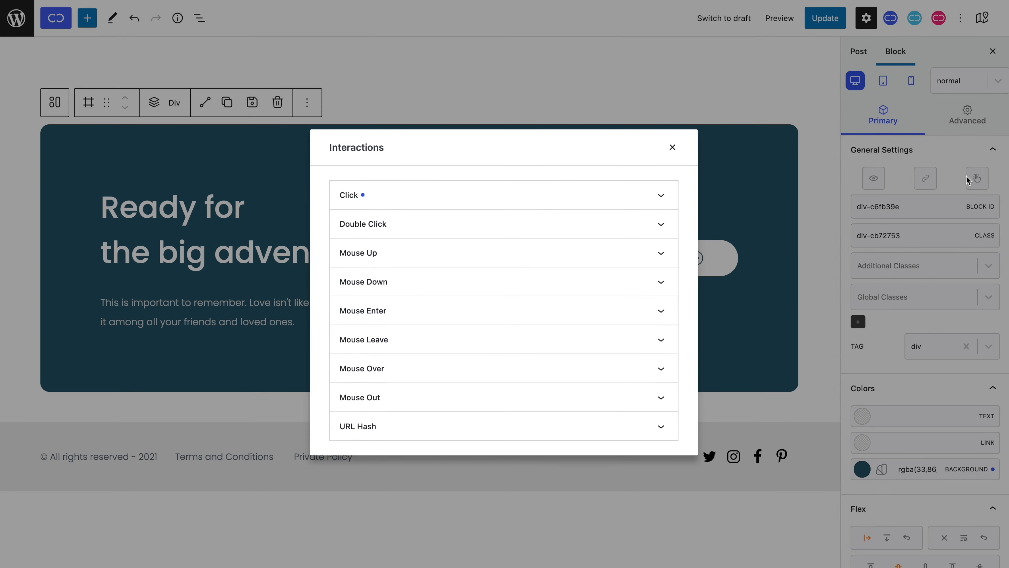
{"action": "left_click", "coordinate": [661, 194]}
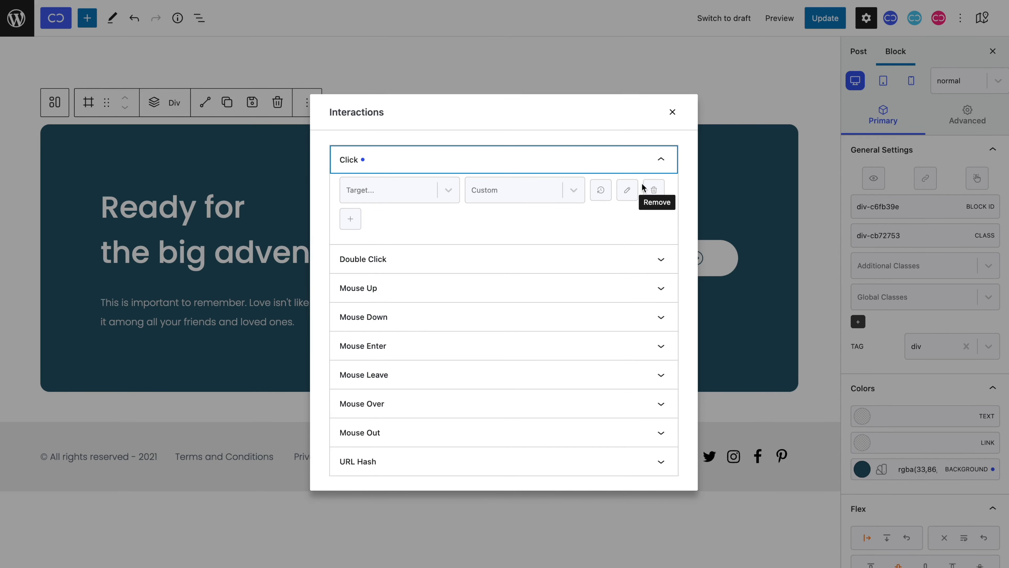
{"action": "left_click", "coordinate": [632, 190]}
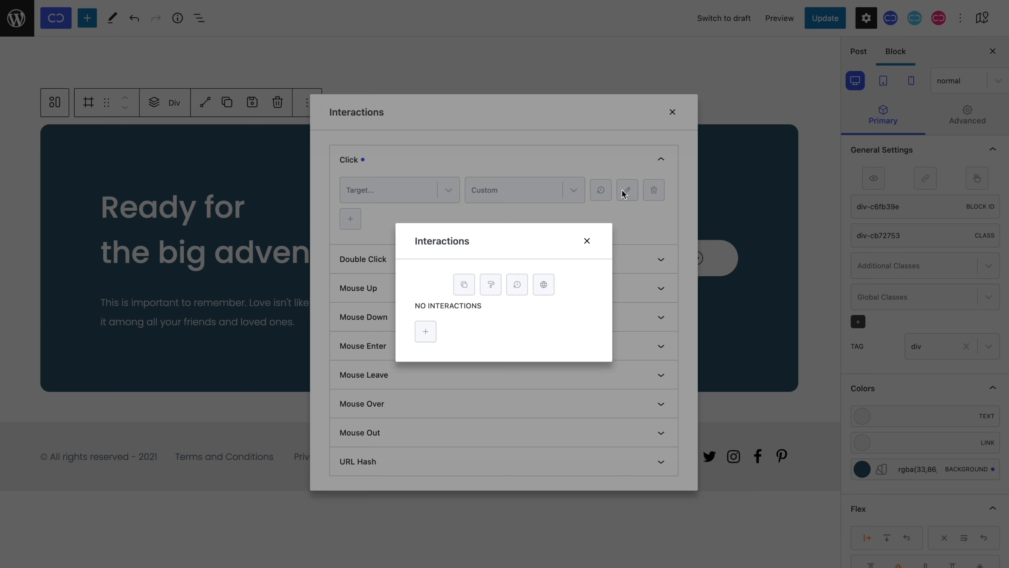
{"action": "left_click", "coordinate": [493, 283]}
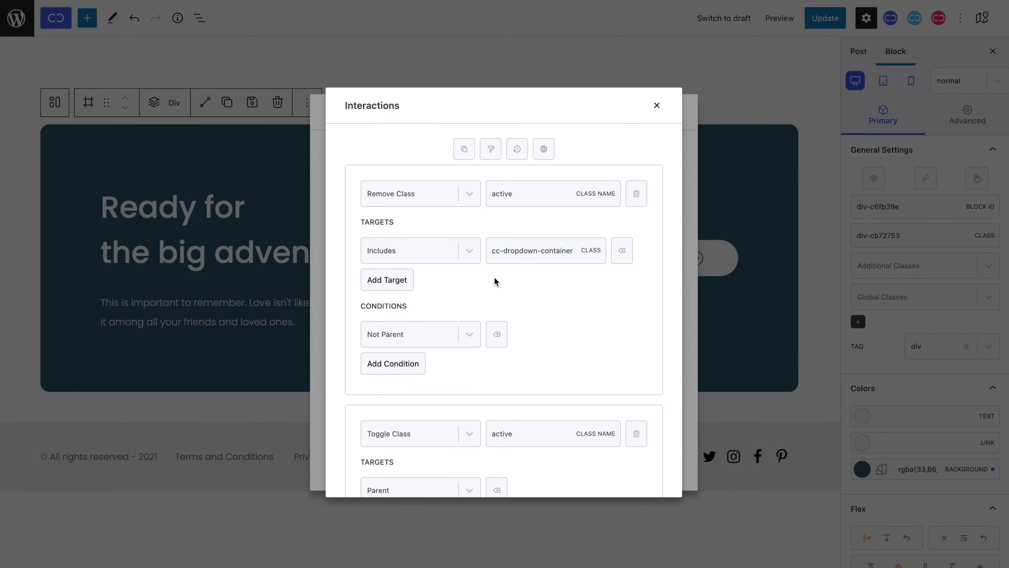
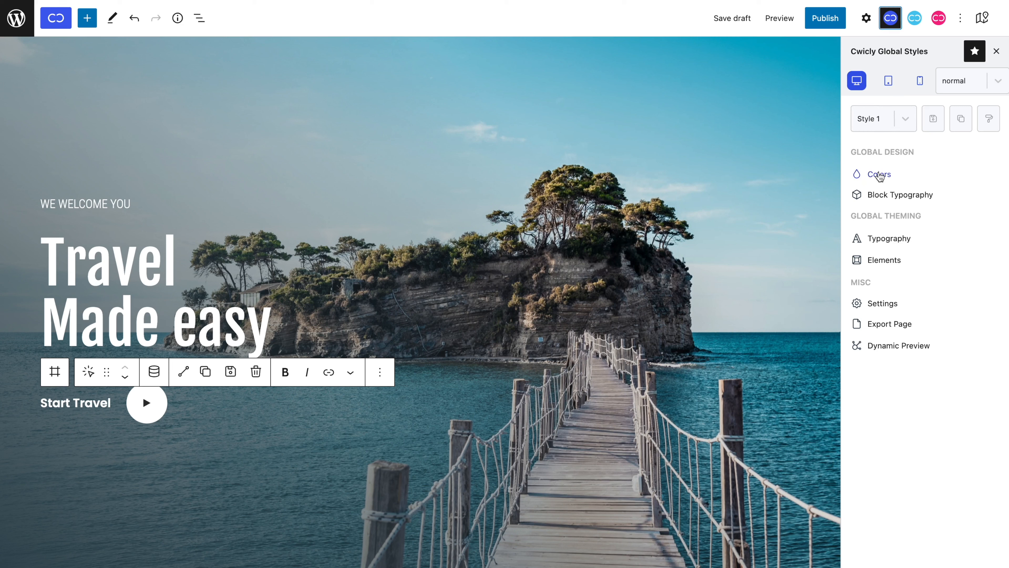
Paste the copied global colors into the global color list.
{"action": "left_click", "coordinate": [878, 174]}
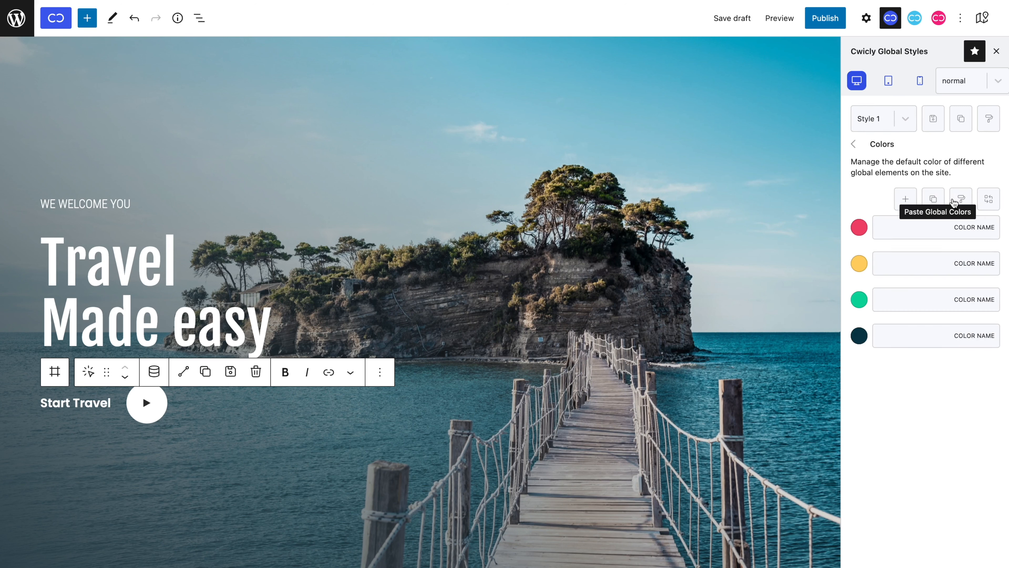
{"action": "left_click", "coordinate": [986, 206]}
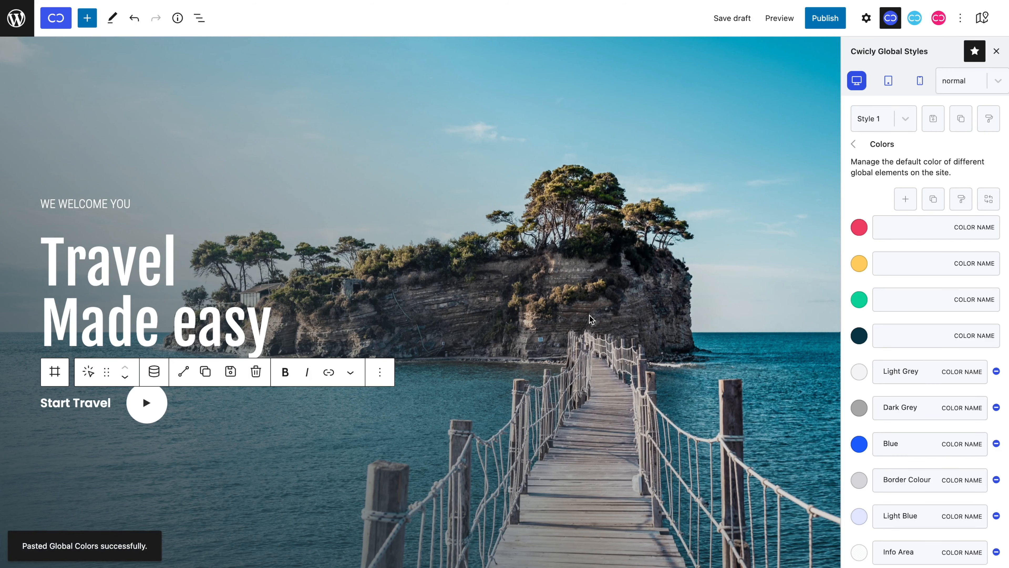
{"action": "scroll", "coordinate": [915, 329], "scroll_direction": "down", "scroll_amount": 1}
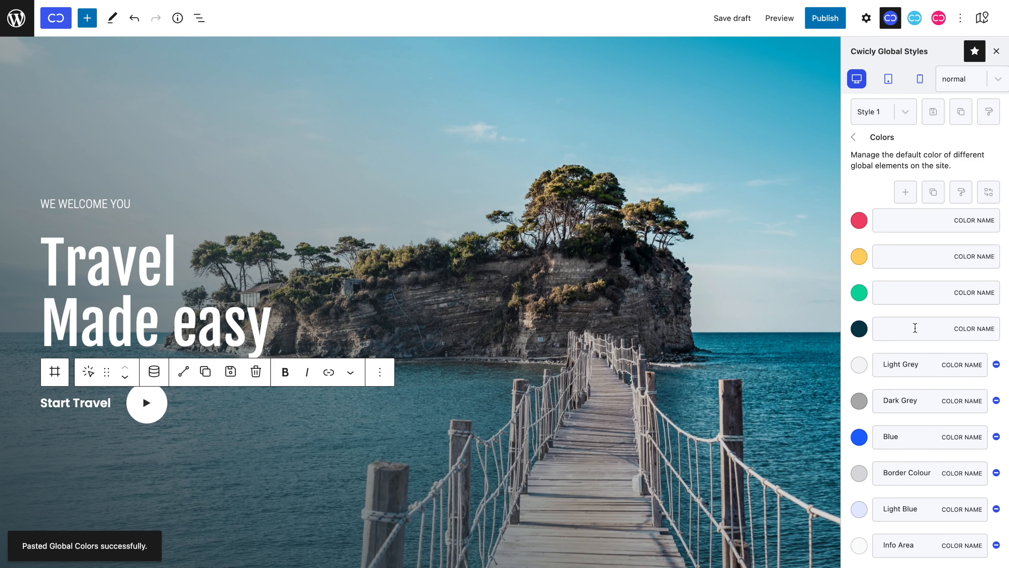
Replace all global colors with the copied color set.
{"action": "left_click", "coordinate": [986, 199]}
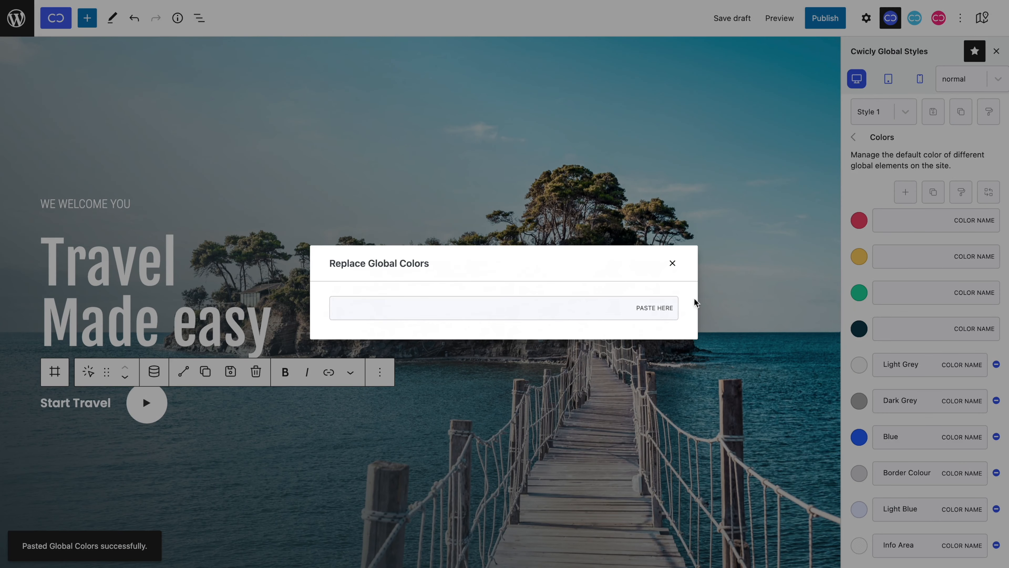
{"action": "left_click", "coordinate": [592, 308]}
{"action": "key", "text": "ctrl+v"}
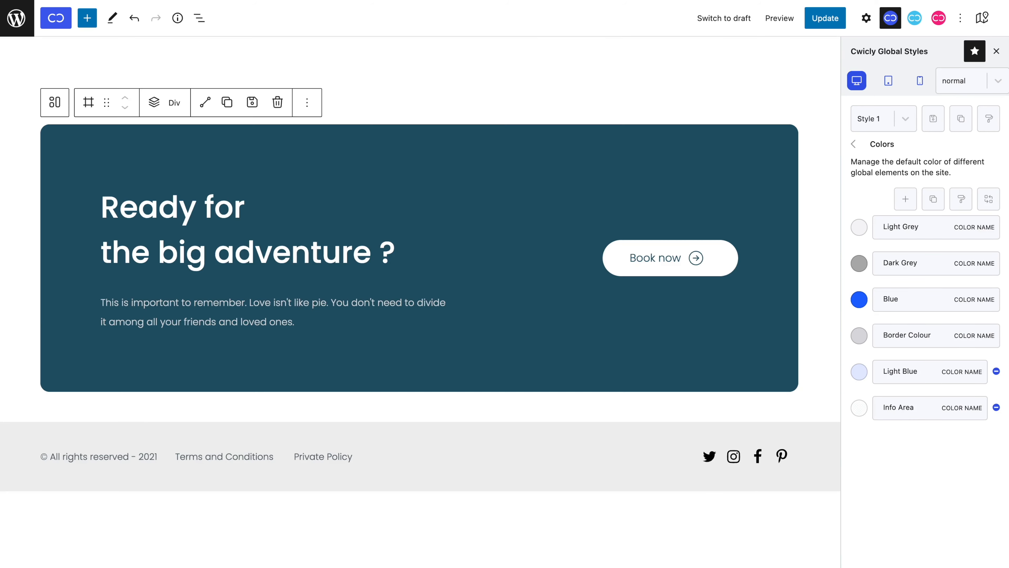
Copy the Heading block typography from Style 1 in the global styles.
{"action": "left_click", "coordinate": [888, 144]}
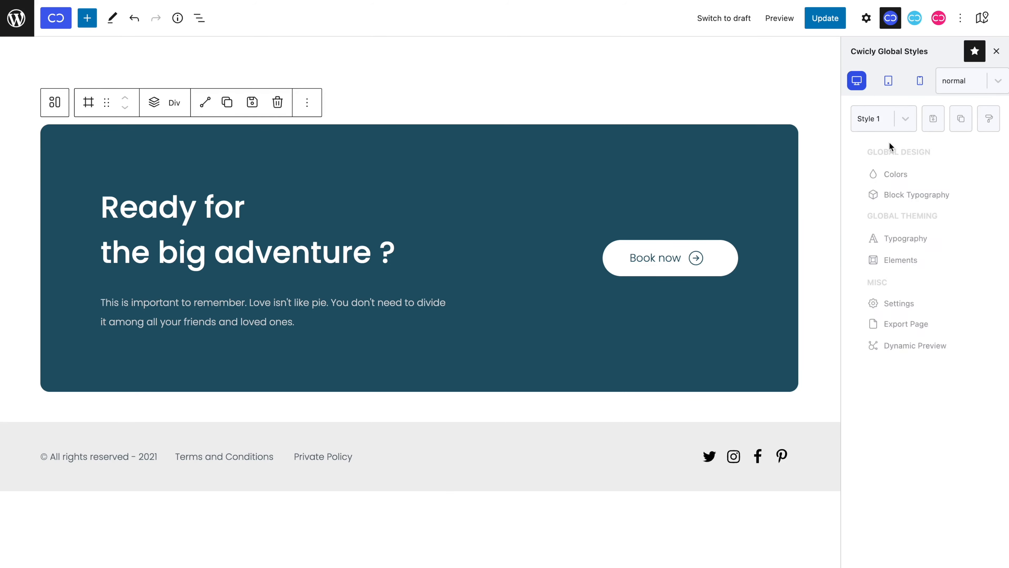
{"action": "left_click", "coordinate": [895, 196]}
{"action": "left_click", "coordinate": [911, 248]}
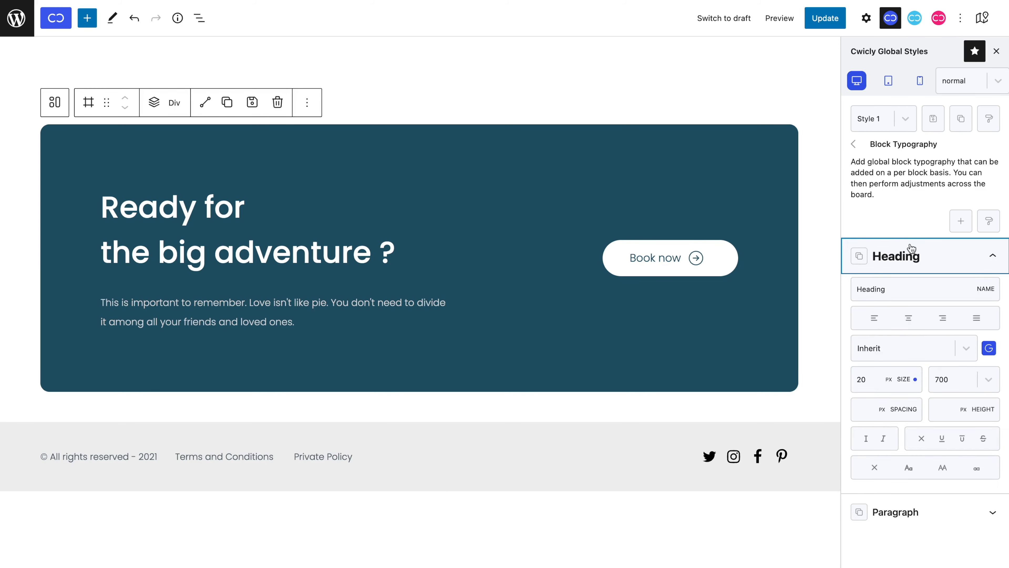
{"action": "left_click", "coordinate": [860, 257]}
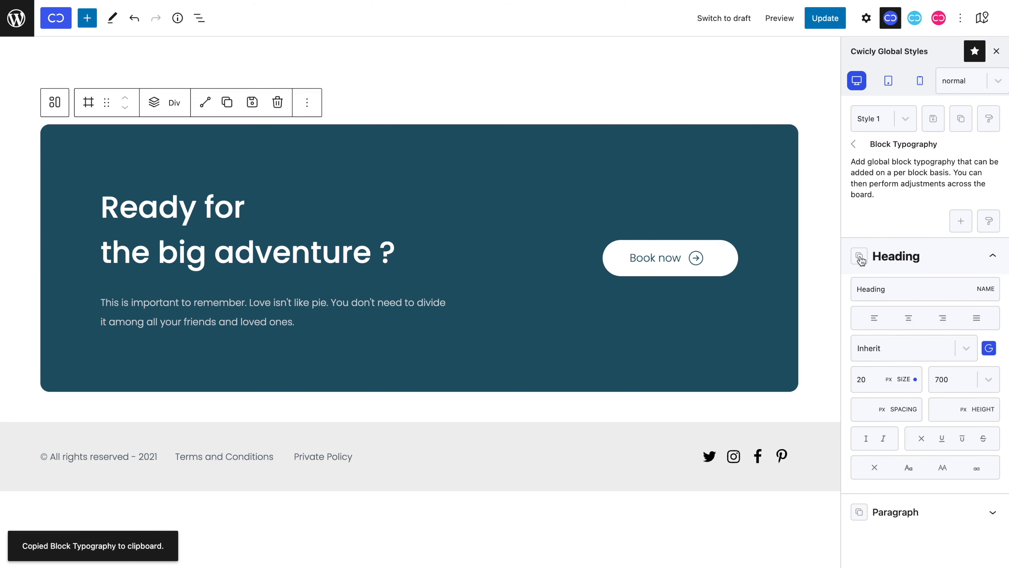
Paste the copied Heading typography into the block typography of Style 2 and expand the pasted entry.
{"action": "left_click", "coordinate": [915, 119]}
{"action": "left_click", "coordinate": [909, 164]}
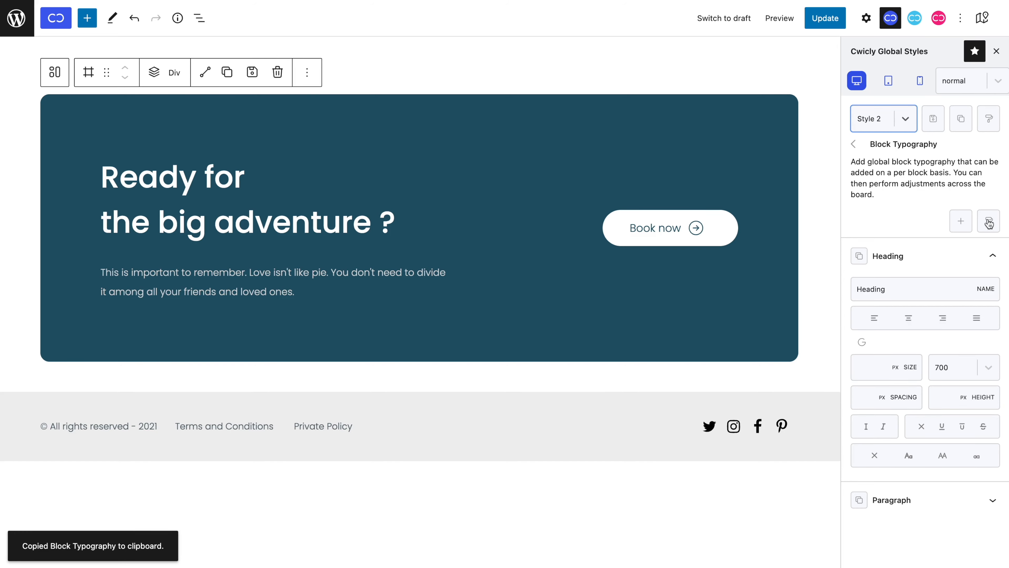
{"action": "left_click", "coordinate": [993, 225]}
{"action": "left_click", "coordinate": [606, 313]}
{"action": "key", "text": "ctrl+v"}
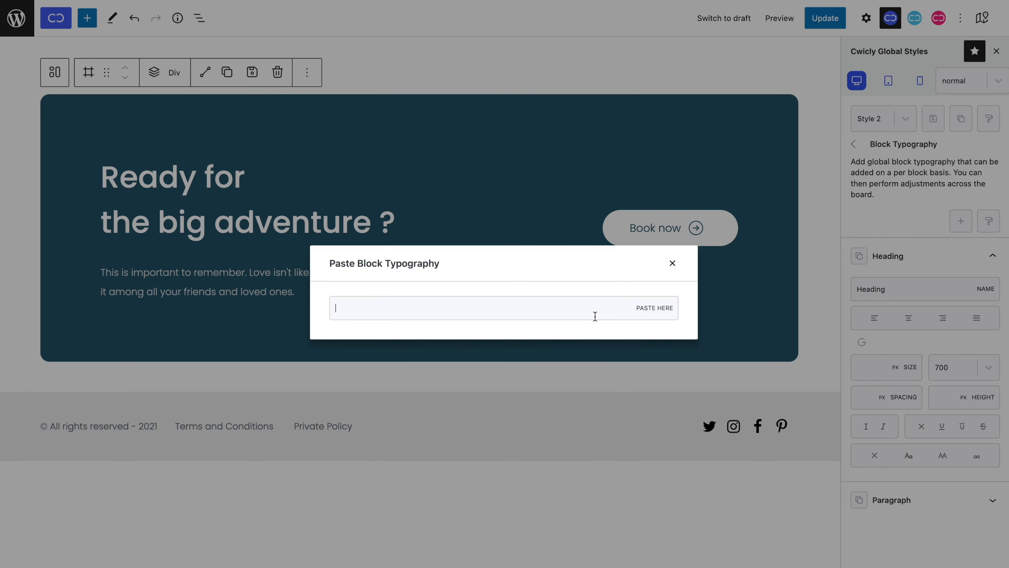
{"action": "left_click", "coordinate": [907, 535]}
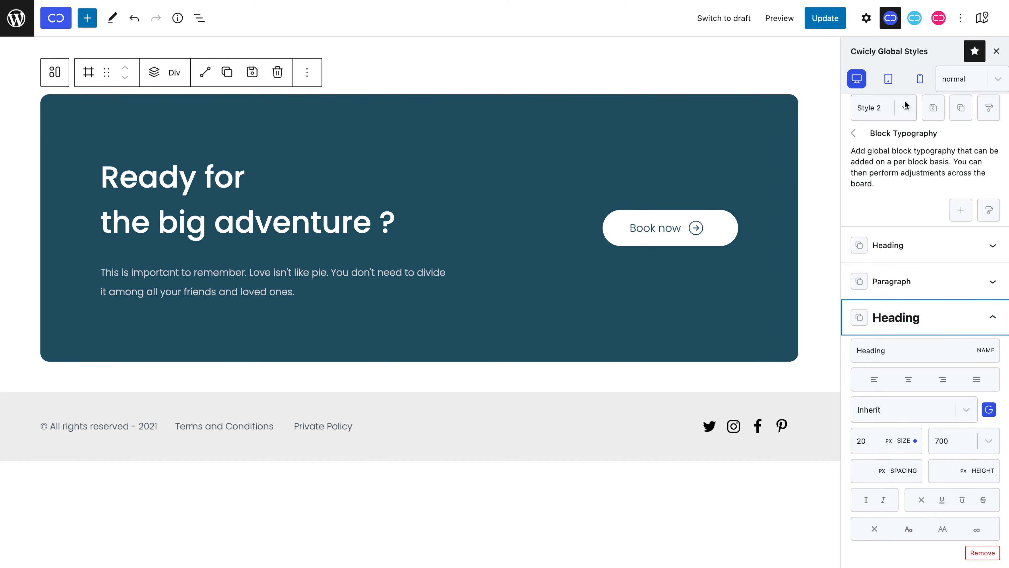
Switch back to Style 1 and return to the global styles overview.
{"action": "left_click", "coordinate": [905, 116]}
{"action": "left_click", "coordinate": [904, 139]}
{"action": "left_click", "coordinate": [899, 146]}
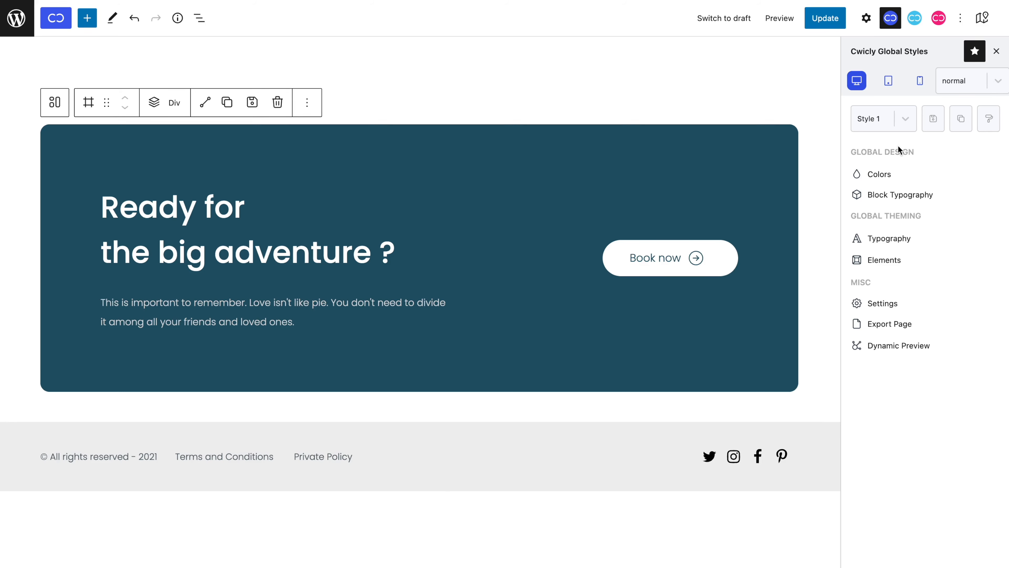
Examine the copy, paste and replace options of the global Typography and Elements settings, including the Link #1 style.
{"action": "left_click", "coordinate": [887, 238]}
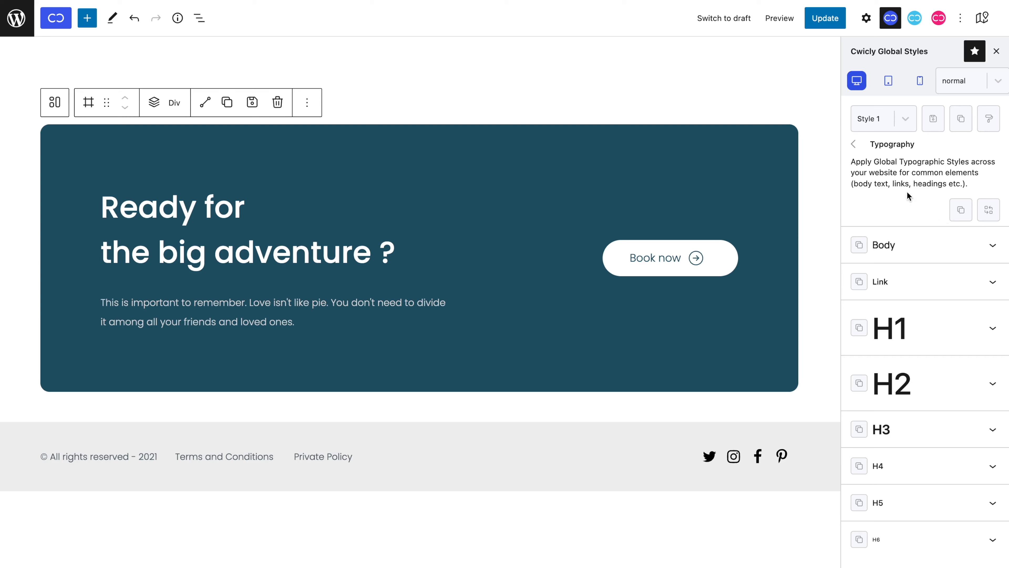
{"action": "left_click", "coordinate": [871, 144]}
{"action": "left_click", "coordinate": [876, 261]}
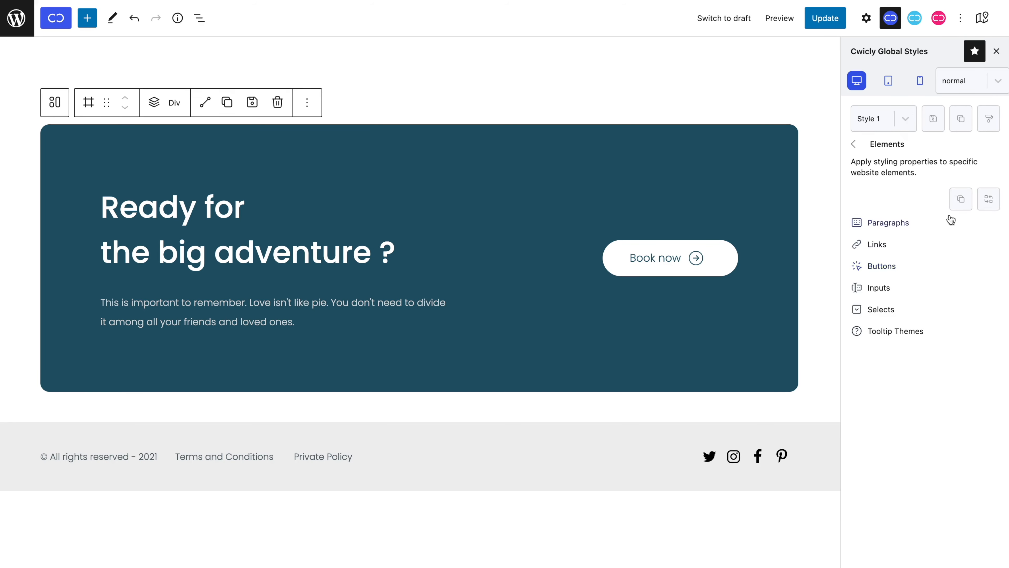
{"action": "left_click", "coordinate": [880, 145]}
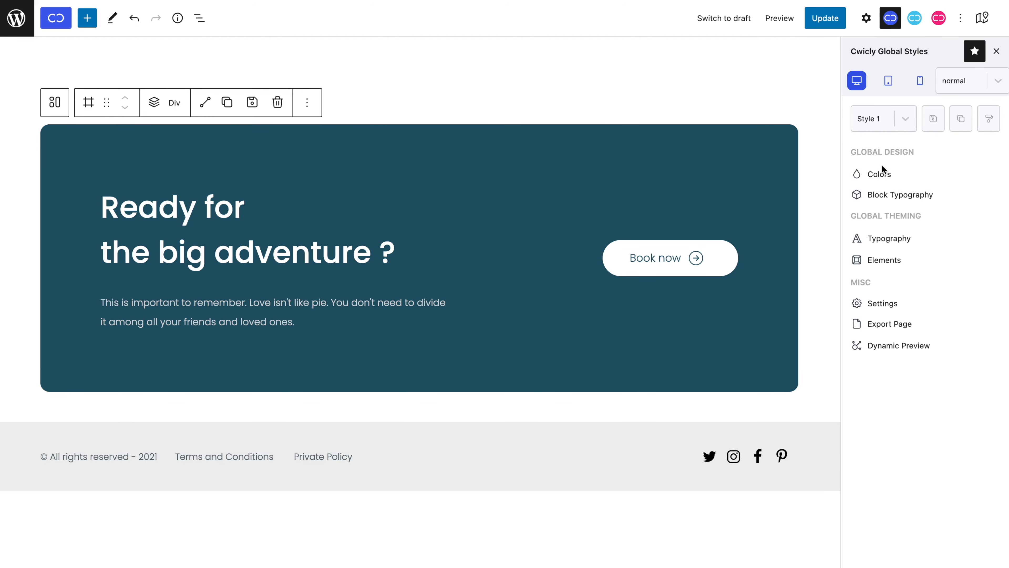
{"action": "left_click", "coordinate": [886, 237]}
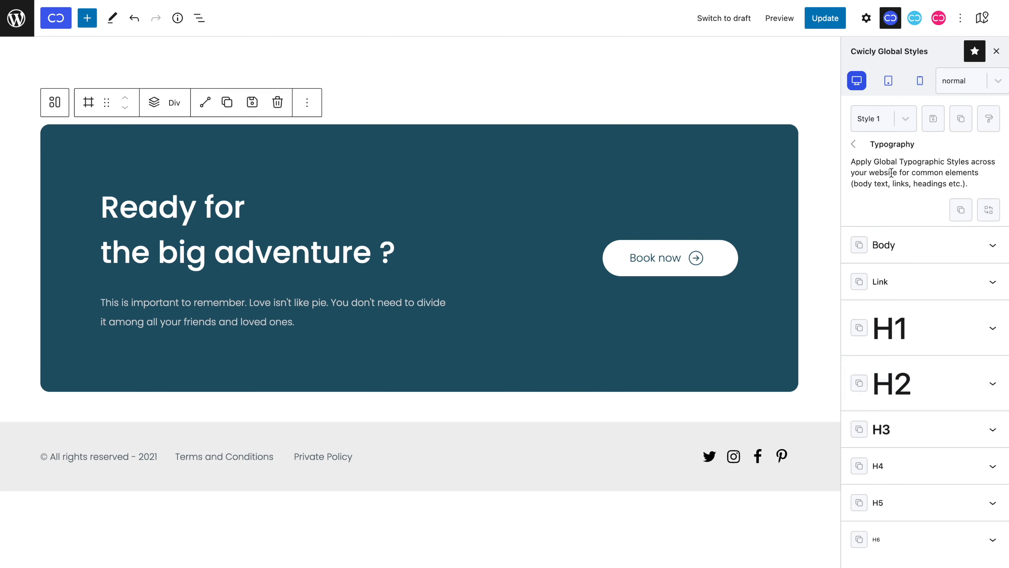
{"action": "left_click", "coordinate": [883, 147]}
{"action": "left_click", "coordinate": [884, 263]}
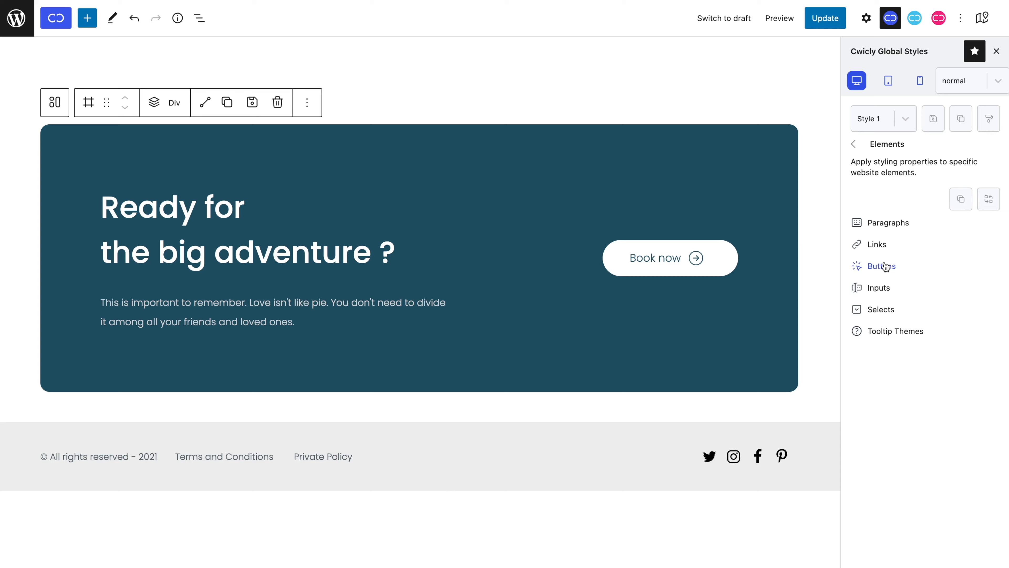
{"action": "left_click", "coordinate": [874, 243]}
{"action": "left_click", "coordinate": [877, 223]}
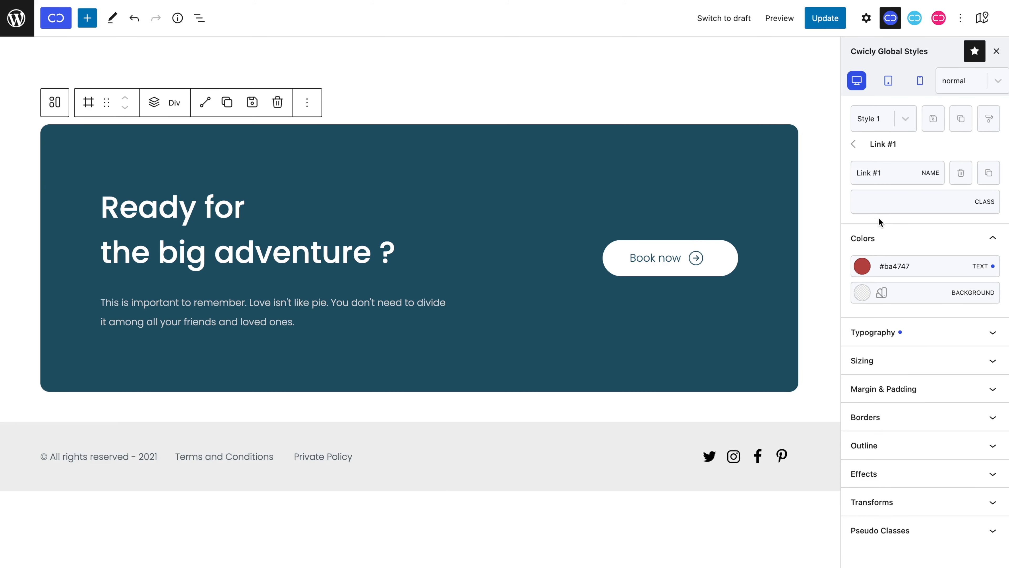
{"action": "left_click", "coordinate": [887, 146]}
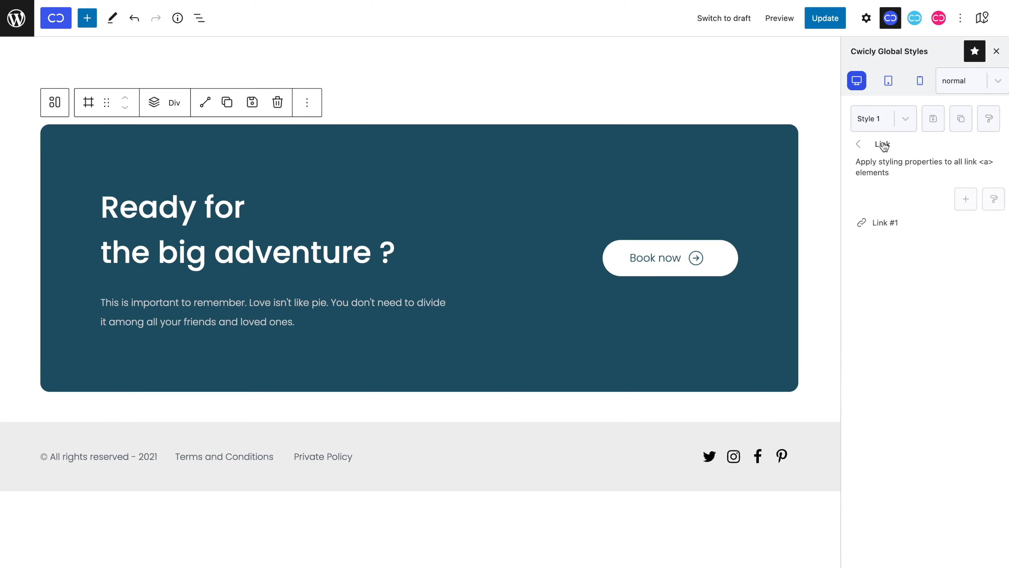
{"action": "left_click", "coordinate": [883, 147]}
{"action": "left_click", "coordinate": [882, 146]}
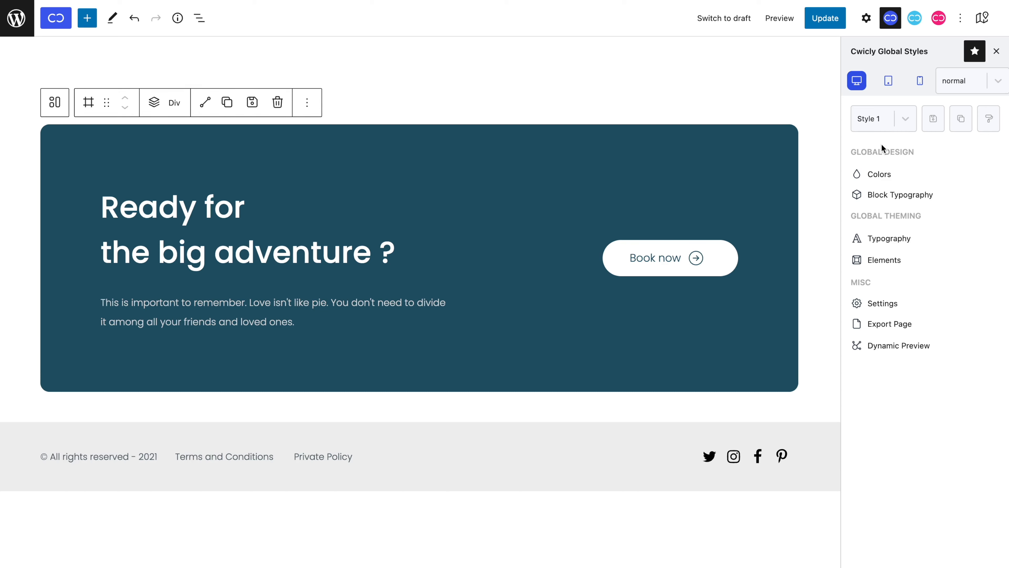
Copy the global typography of Style 1 and replace the global typography of Style 2 with it.
{"action": "left_click", "coordinate": [888, 246]}
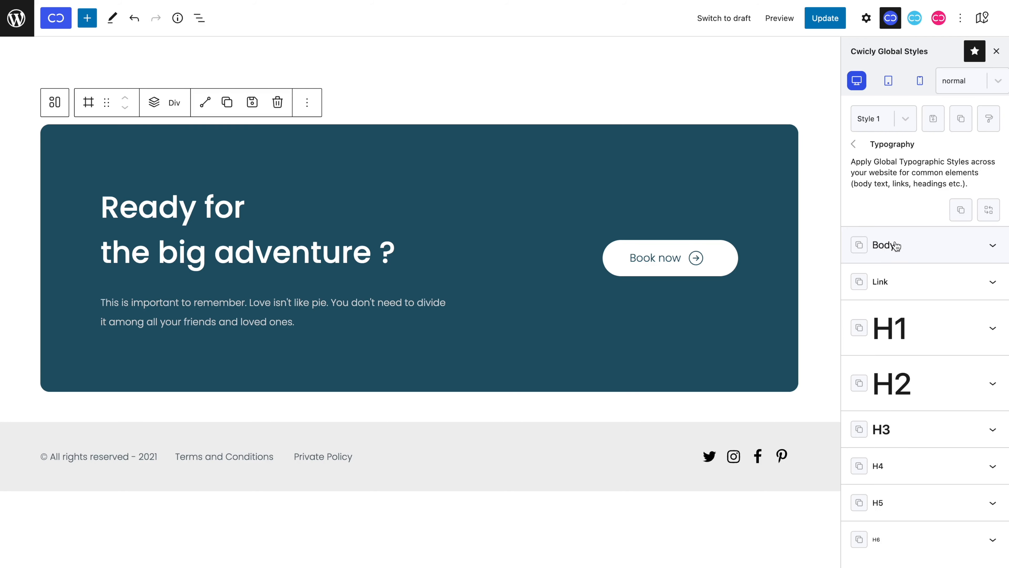
{"action": "left_click", "coordinate": [956, 217]}
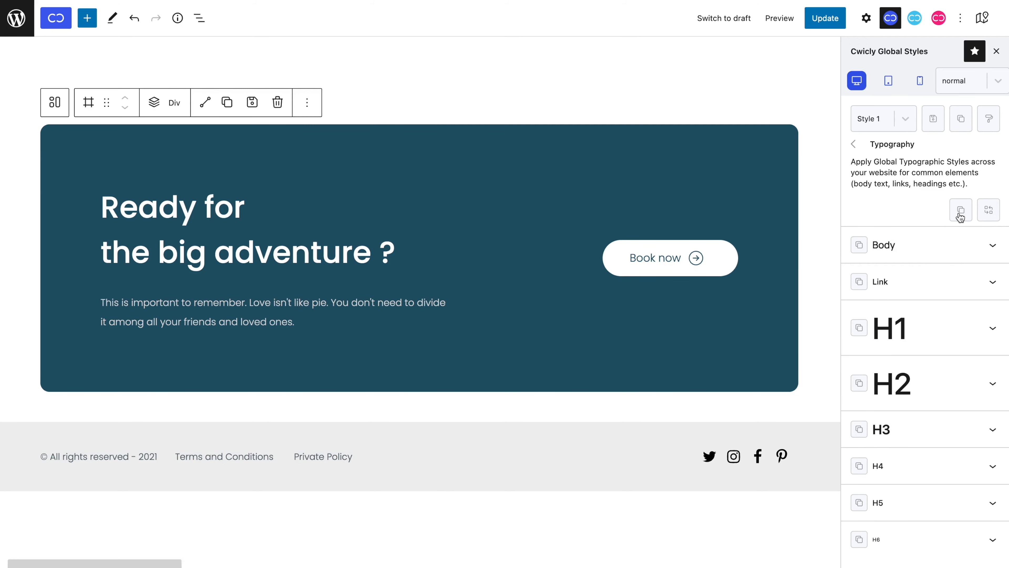
{"action": "left_click", "coordinate": [909, 128]}
{"action": "left_click", "coordinate": [909, 164]}
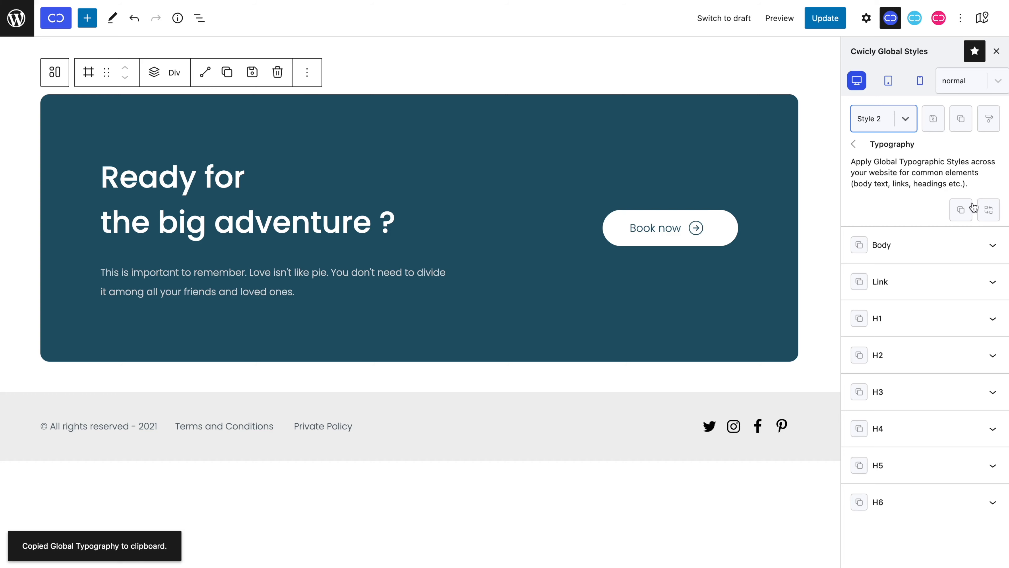
{"action": "left_click", "coordinate": [988, 210]}
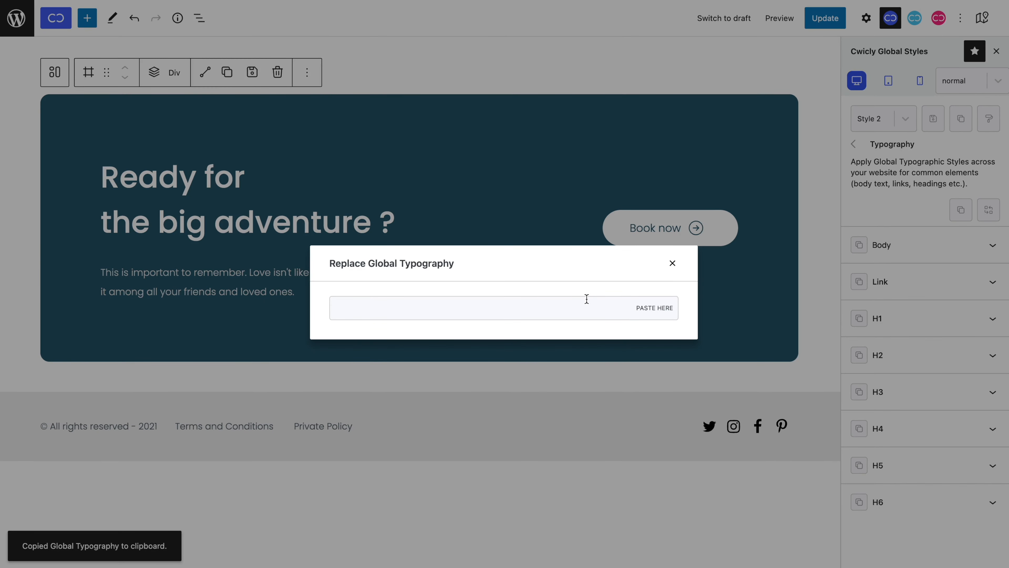
{"action": "left_click", "coordinate": [587, 299]}
{"action": "key", "text": "ctrl+v"}
Underline the H1 global typography in Style 1.
{"action": "left_click", "coordinate": [880, 128]}
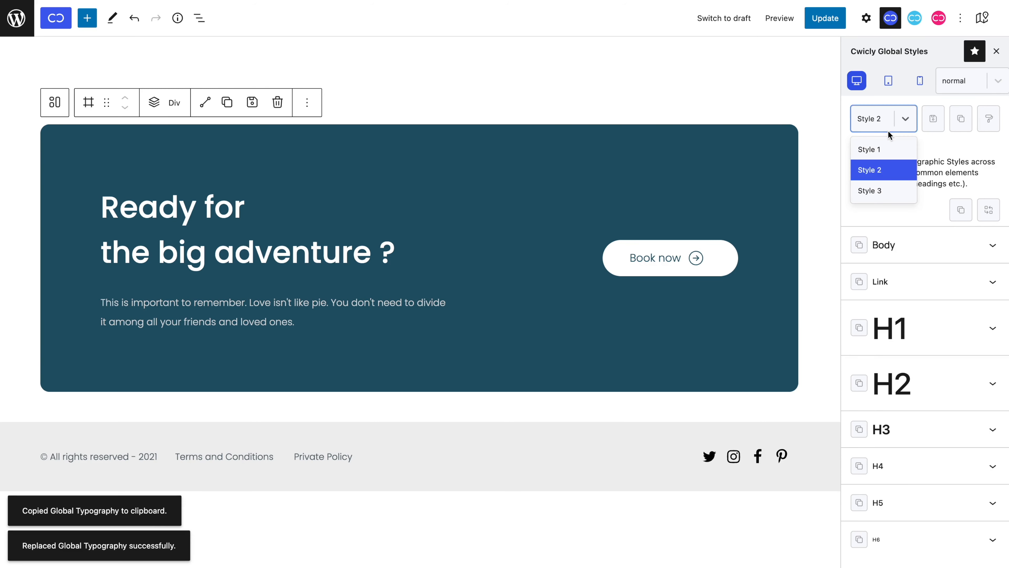
{"action": "left_click", "coordinate": [885, 148]}
{"action": "left_click", "coordinate": [904, 333]}
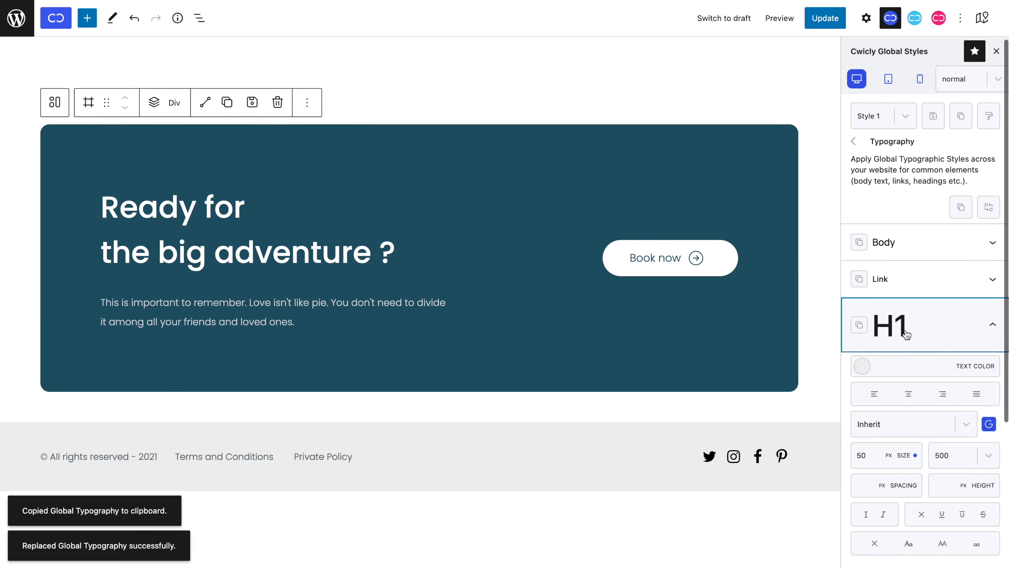
{"action": "left_click", "coordinate": [945, 516]}
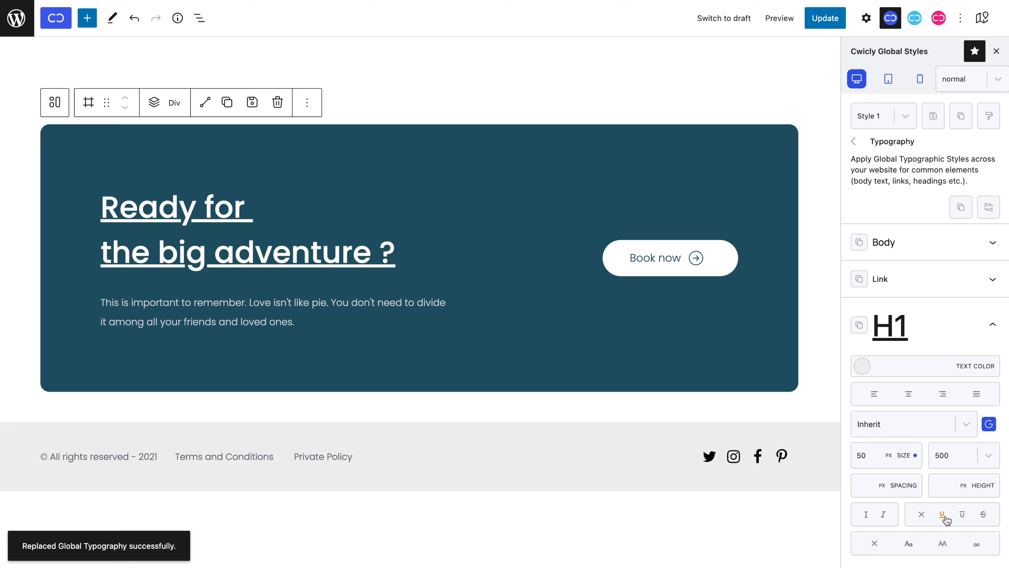
Copy the underlined H1 typography from Style 1 and apply it to Style 2 by replacing its global typography.
{"action": "left_click", "coordinate": [861, 325]}
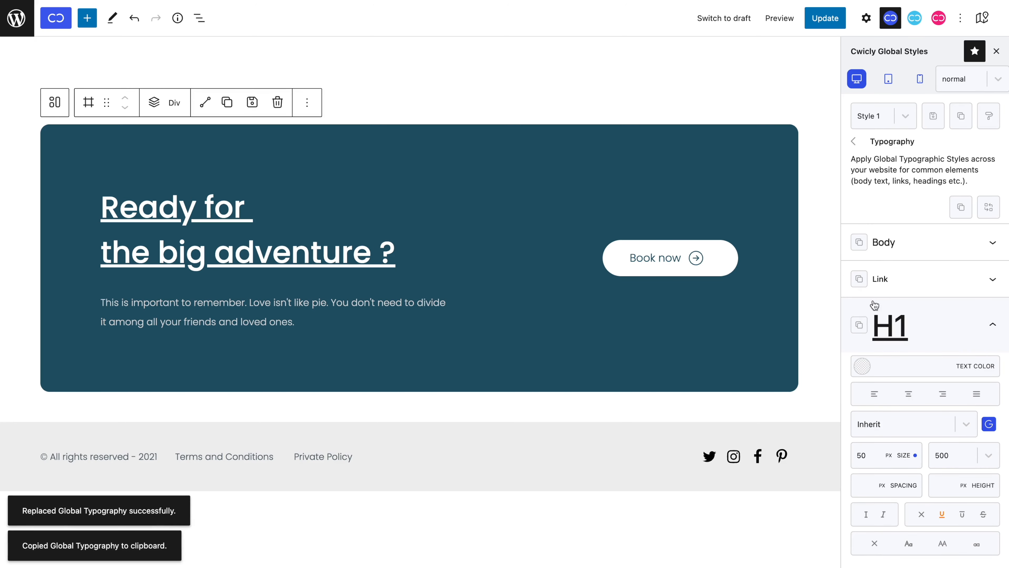
{"action": "left_click", "coordinate": [910, 121]}
{"action": "left_click", "coordinate": [909, 164]}
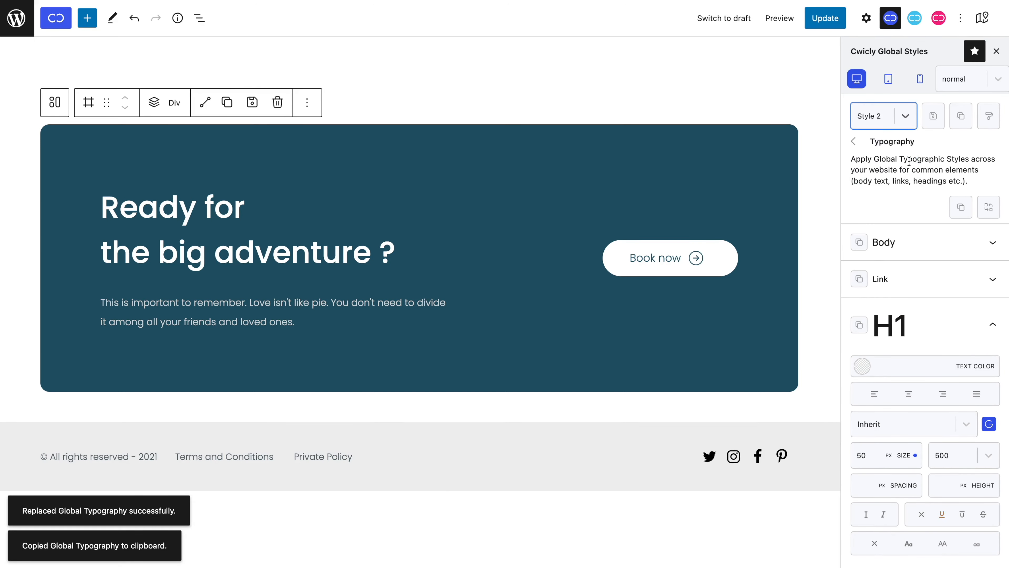
{"action": "left_click", "coordinate": [991, 213]}
{"action": "key", "text": "ctrl+v"}
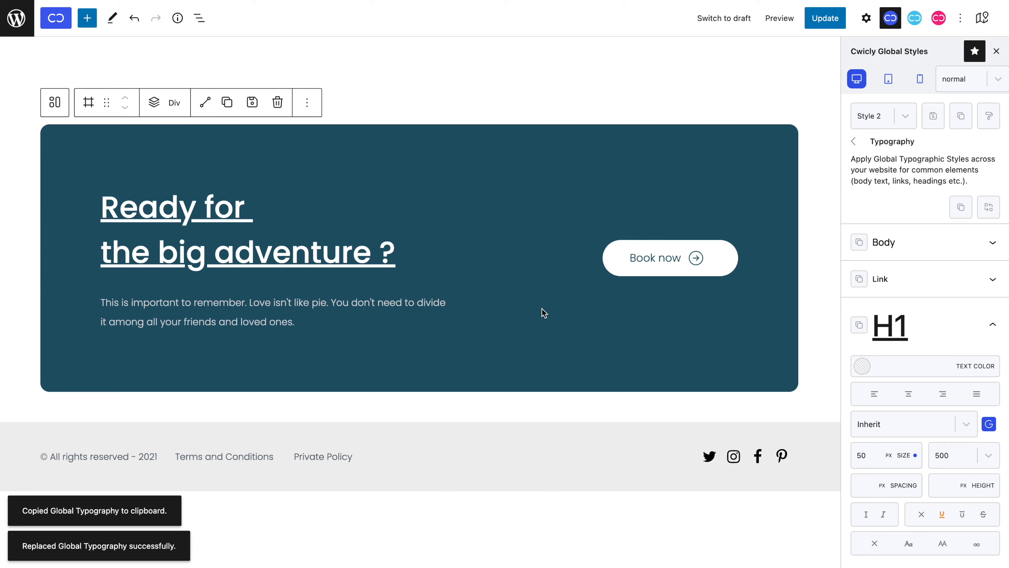
Return Global Styles to Style 1 and leave the typography settings.
{"action": "left_click", "coordinate": [861, 125]}
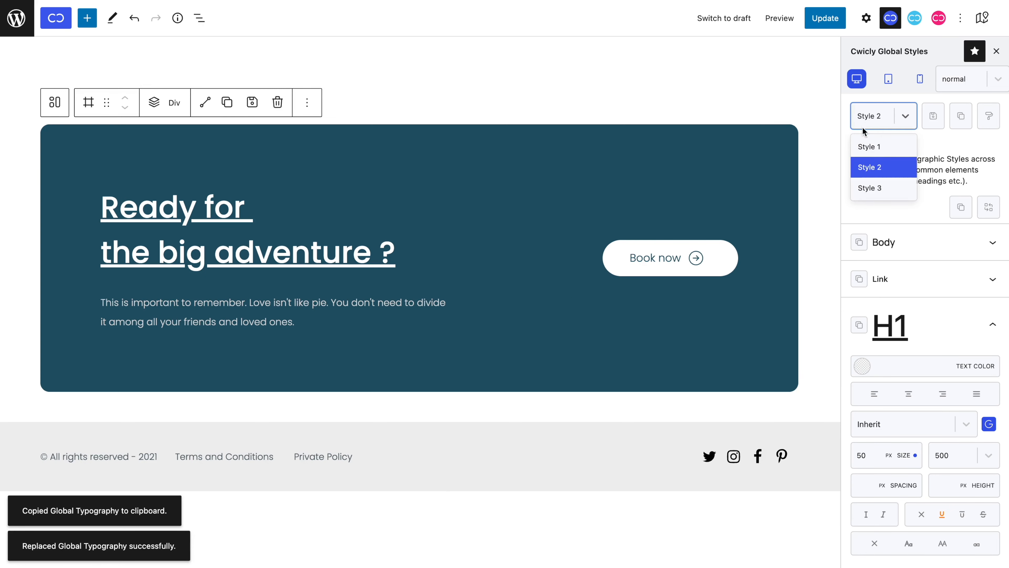
{"action": "left_click", "coordinate": [866, 145]}
{"action": "left_click", "coordinate": [864, 144]}
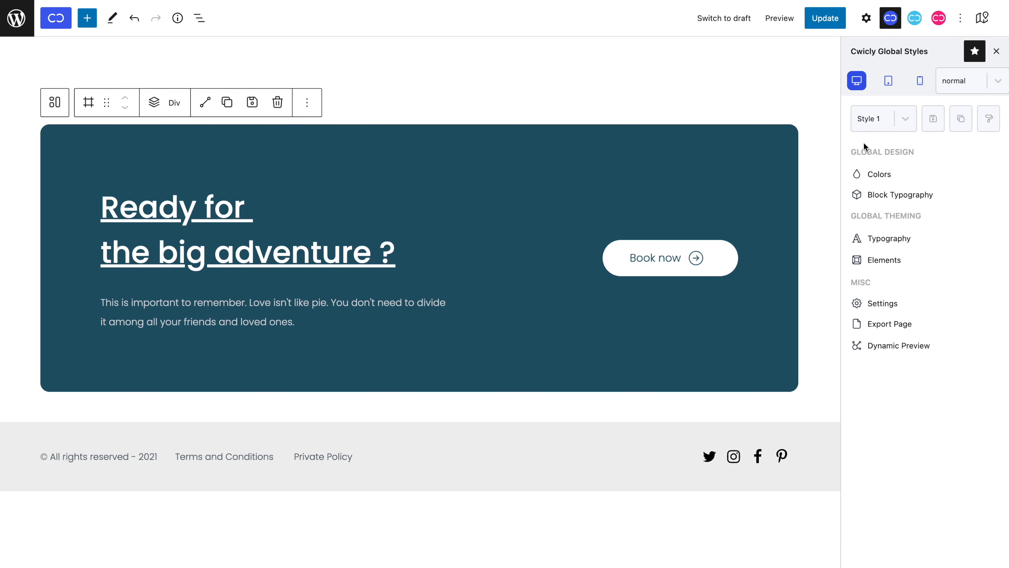
Add a global button style to the button elements of Style 1 and open its settings.
{"action": "left_click", "coordinate": [884, 260]}
{"action": "left_click", "coordinate": [886, 268]}
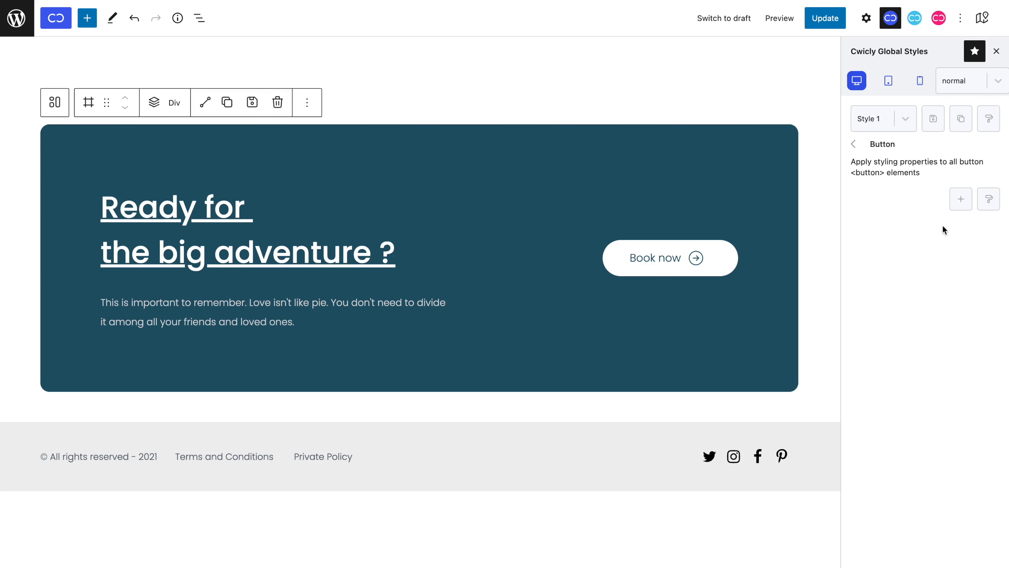
{"action": "left_click", "coordinate": [967, 203]}
{"action": "left_click", "coordinate": [894, 221]}
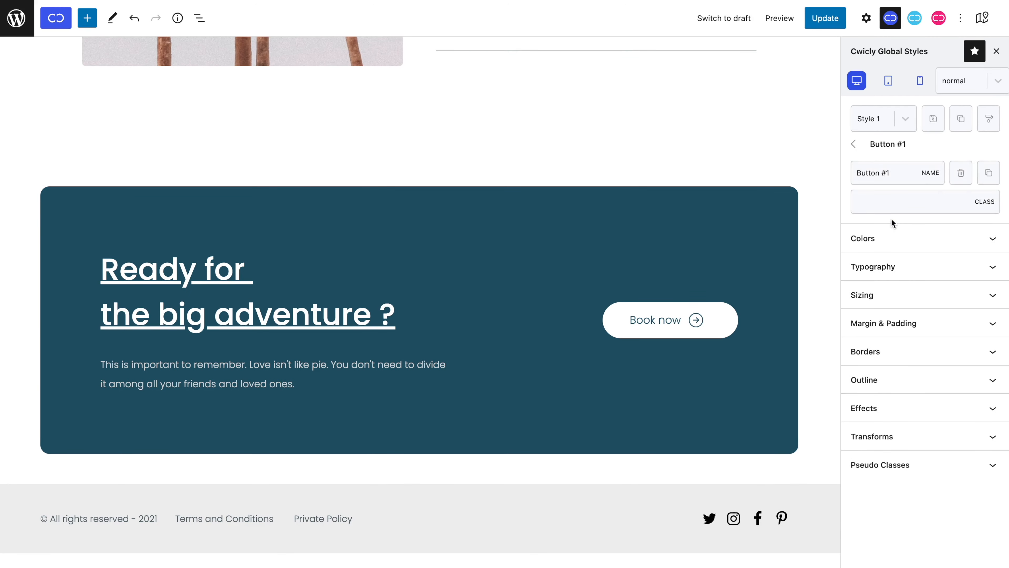
Set the typography text color of Style 1's Button #1 to orange #ff6200.
{"action": "left_click", "coordinate": [900, 267]}
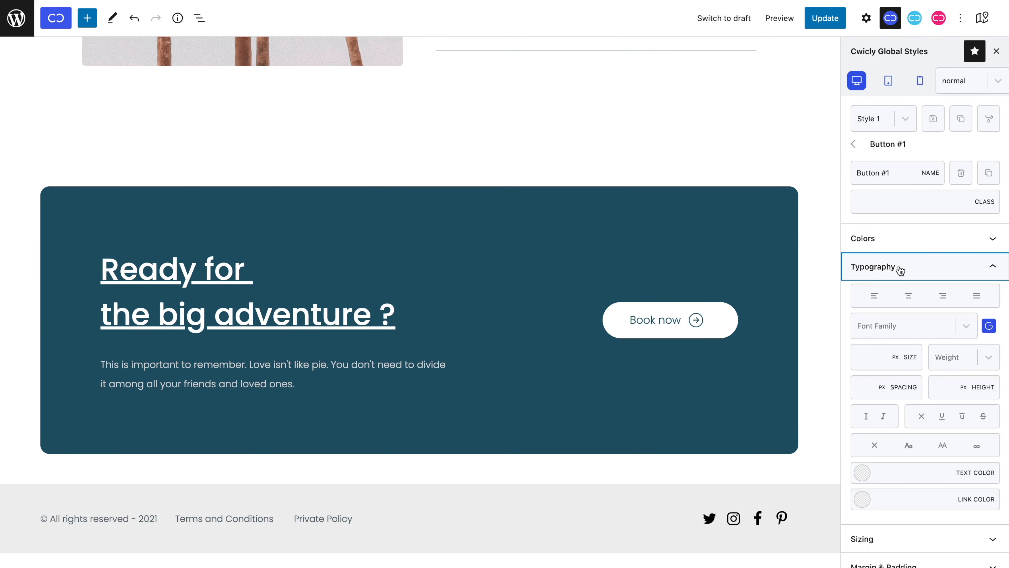
{"action": "left_click", "coordinate": [863, 476]}
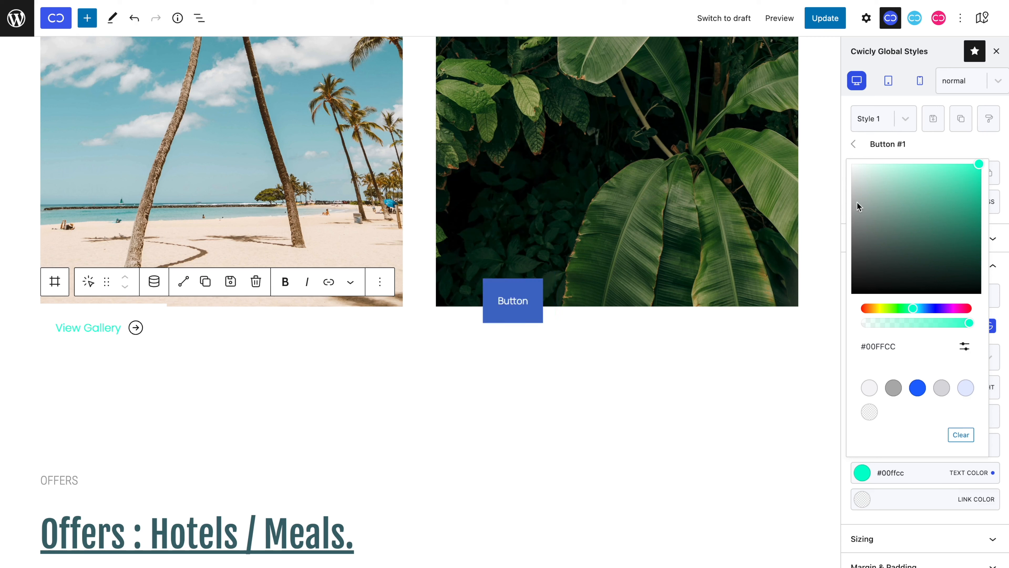
{"action": "left_click", "coordinate": [874, 313]}
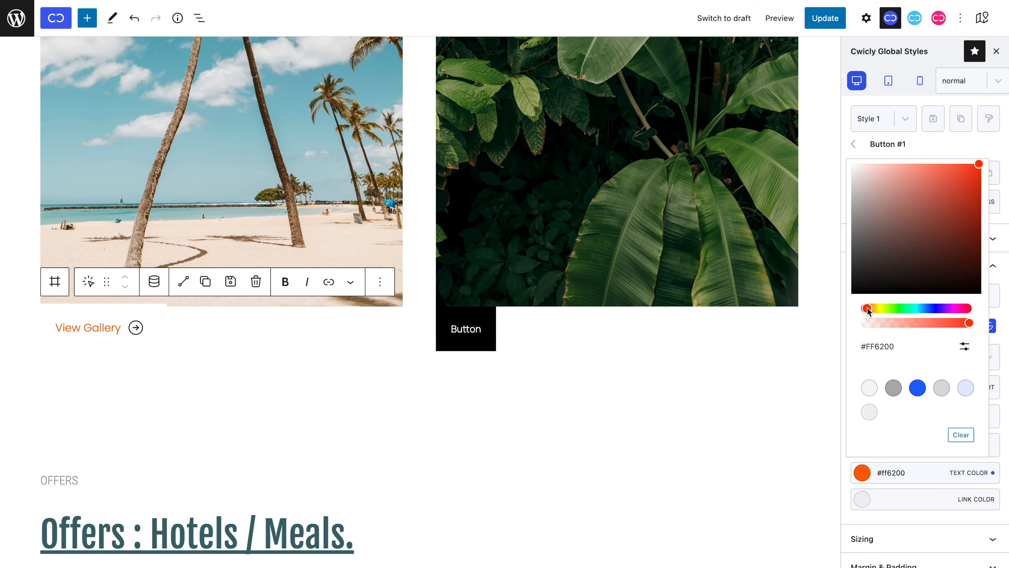
{"action": "left_click", "coordinate": [927, 515]}
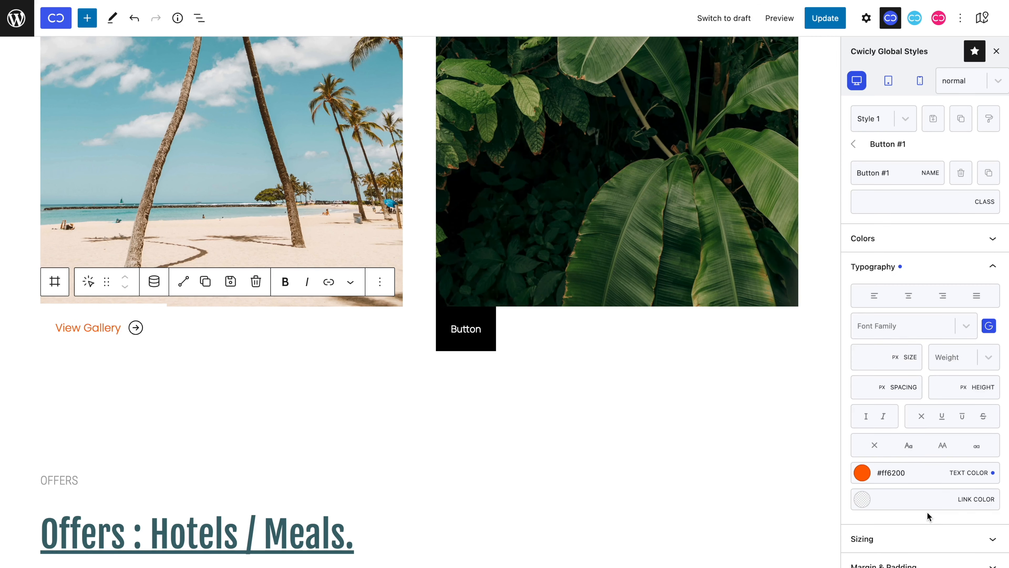
Copy the orange global button from Style 1 and paste it into the button elements of Style 2.
{"action": "left_click", "coordinate": [988, 172]}
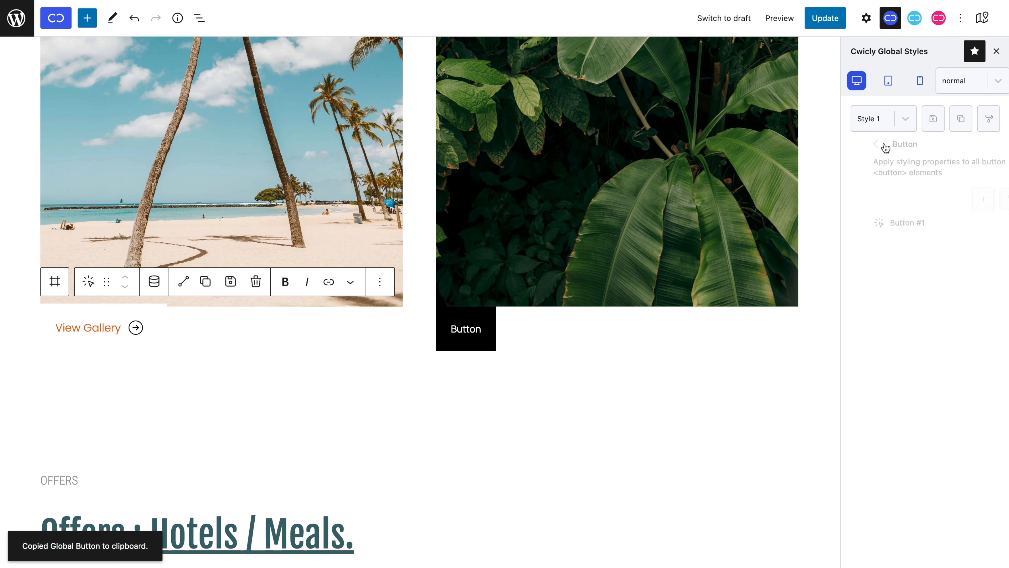
{"action": "left_click", "coordinate": [890, 124]}
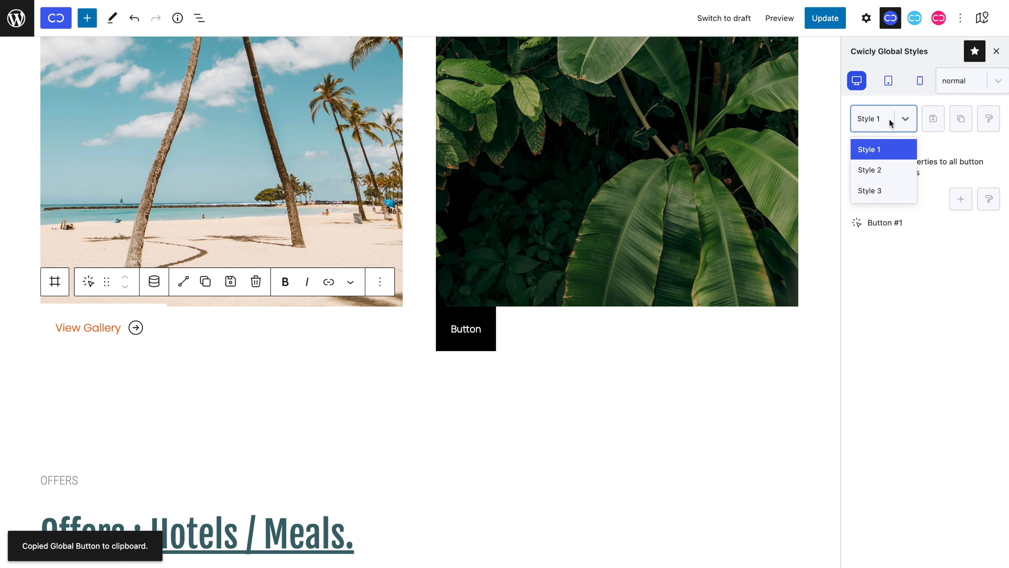
{"action": "left_click", "coordinate": [889, 164]}
{"action": "left_click", "coordinate": [989, 198]}
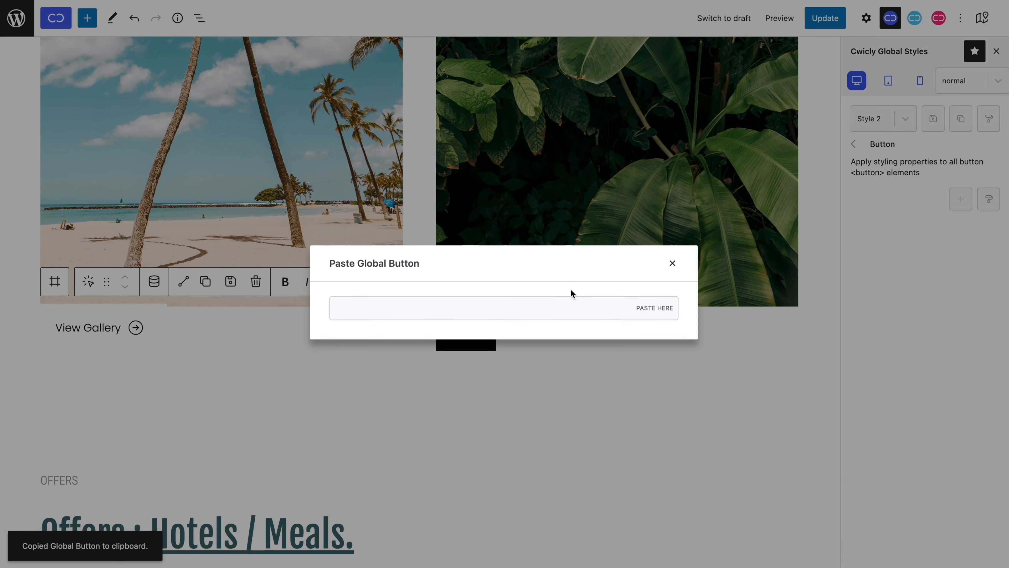
{"action": "key", "text": "ctrl+v"}
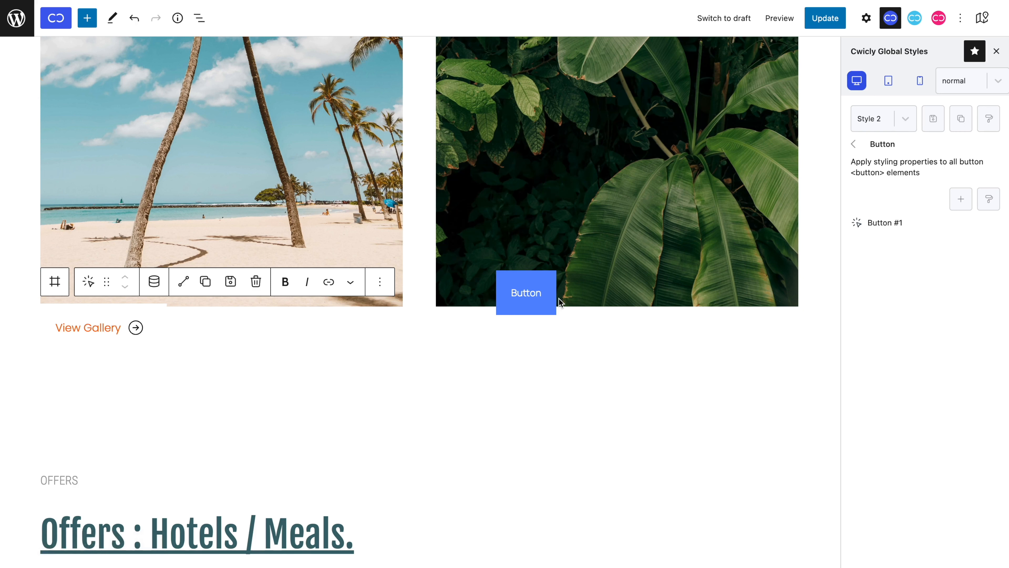
Return Global Styles to Style 1 and copy the complete set of global styles.
{"action": "left_click", "coordinate": [874, 120]}
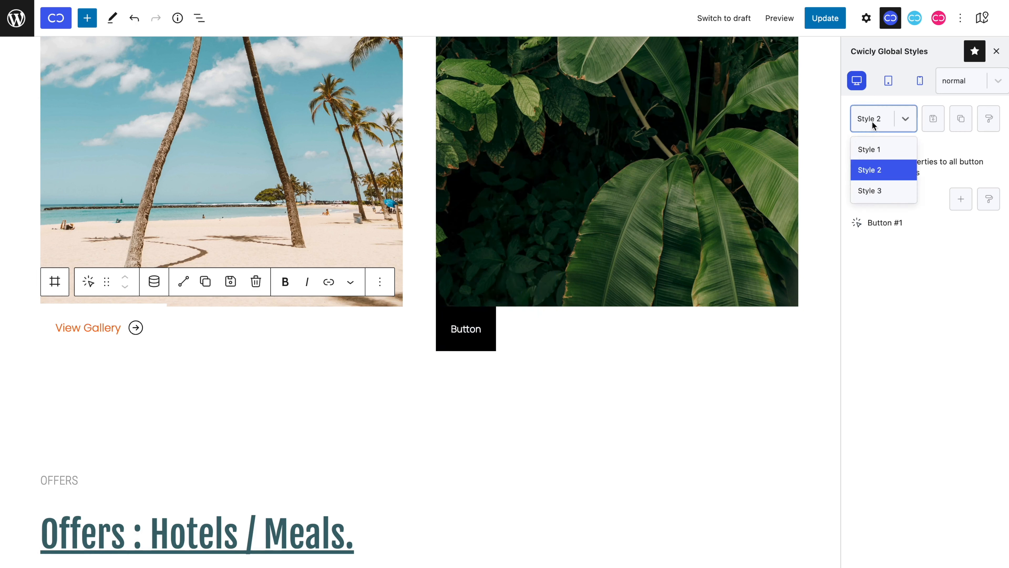
{"action": "left_click", "coordinate": [869, 147]}
{"action": "left_click", "coordinate": [886, 150]}
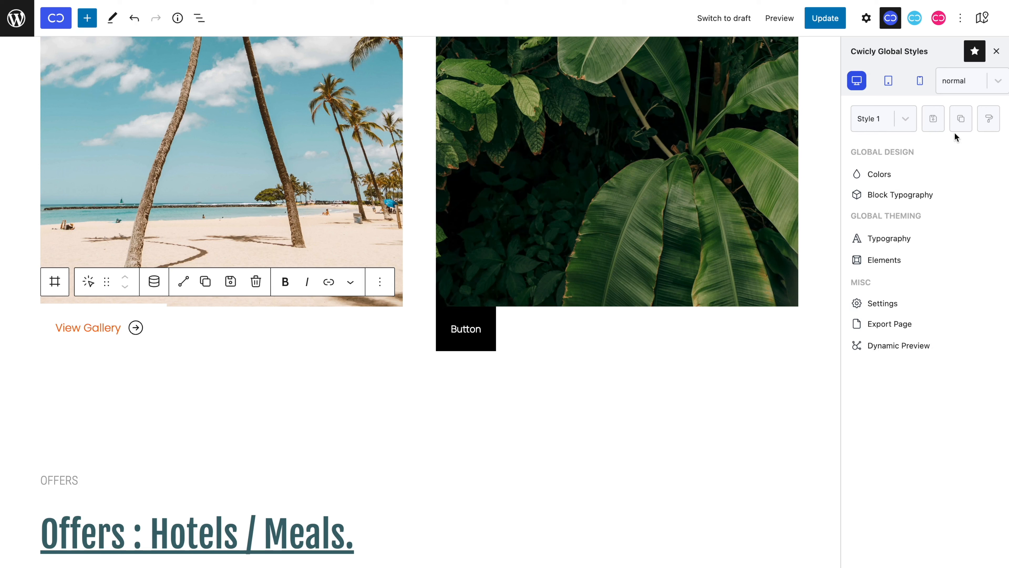
{"action": "left_click", "coordinate": [960, 127]}
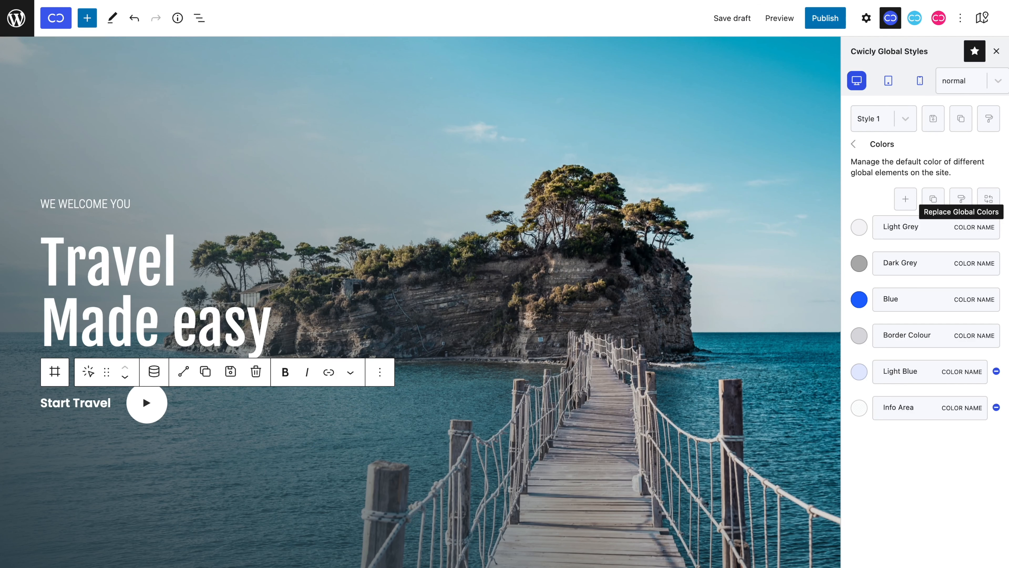
In the editor with the Travel Made easy header, leave the color settings and paste the copied global styles into Style 1.
{"action": "left_click", "coordinate": [873, 142]}
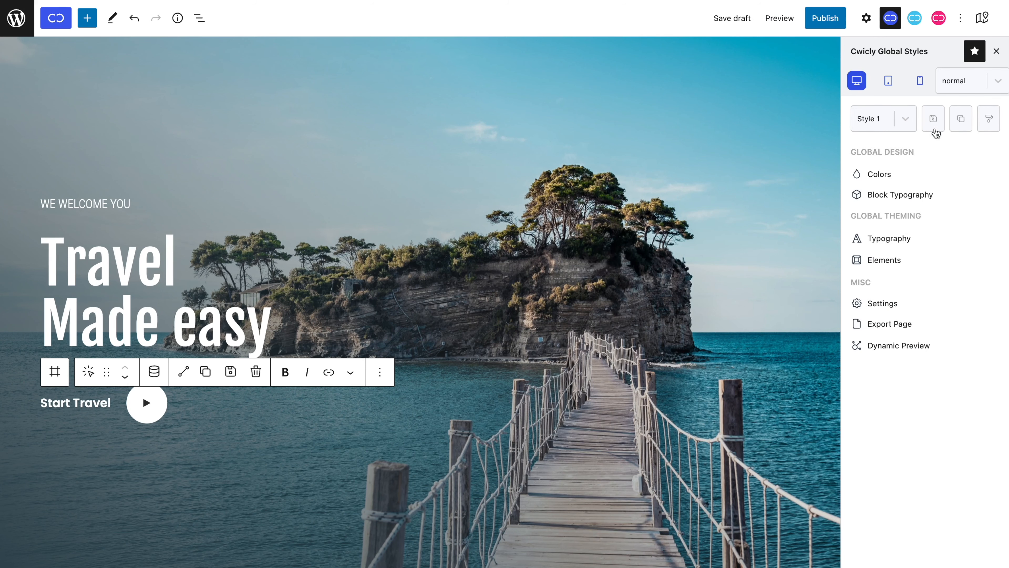
{"action": "left_click", "coordinate": [984, 123]}
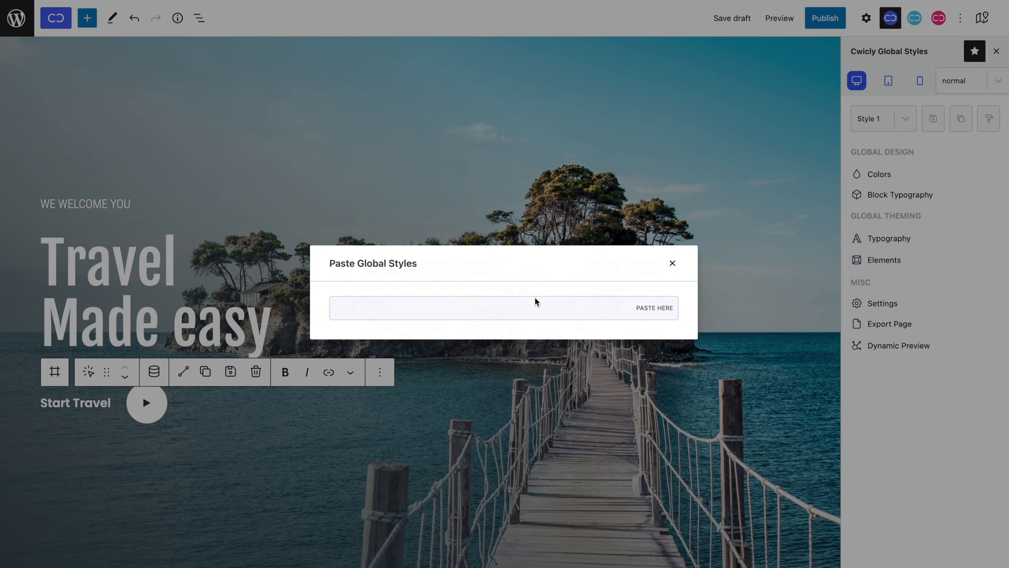
{"action": "left_click", "coordinate": [530, 304]}
{"action": "key", "text": "ctrl+v"}
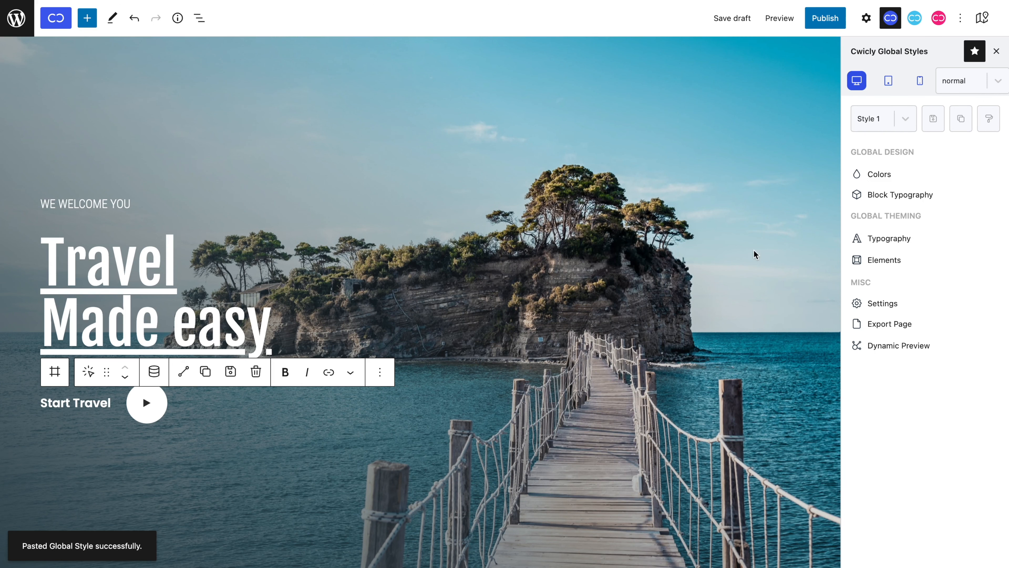
Examine the pasted colors, block typography, heading typography and Button #1 typography settings in Style 1.
{"action": "left_click", "coordinate": [867, 176]}
{"action": "left_click", "coordinate": [877, 148]}
{"action": "left_click", "coordinate": [880, 198]}
{"action": "left_click", "coordinate": [880, 149]}
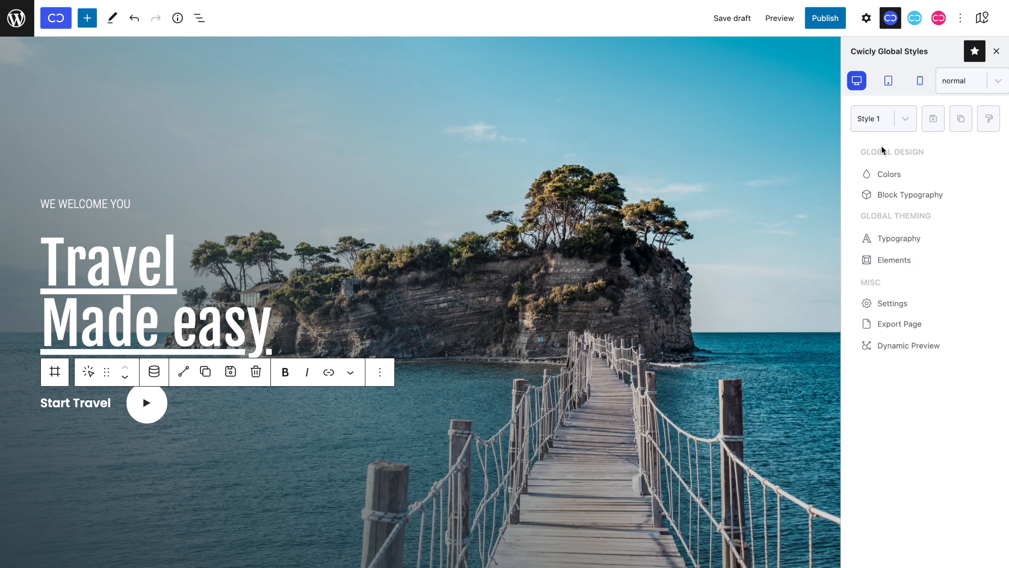
{"action": "left_click", "coordinate": [884, 243]}
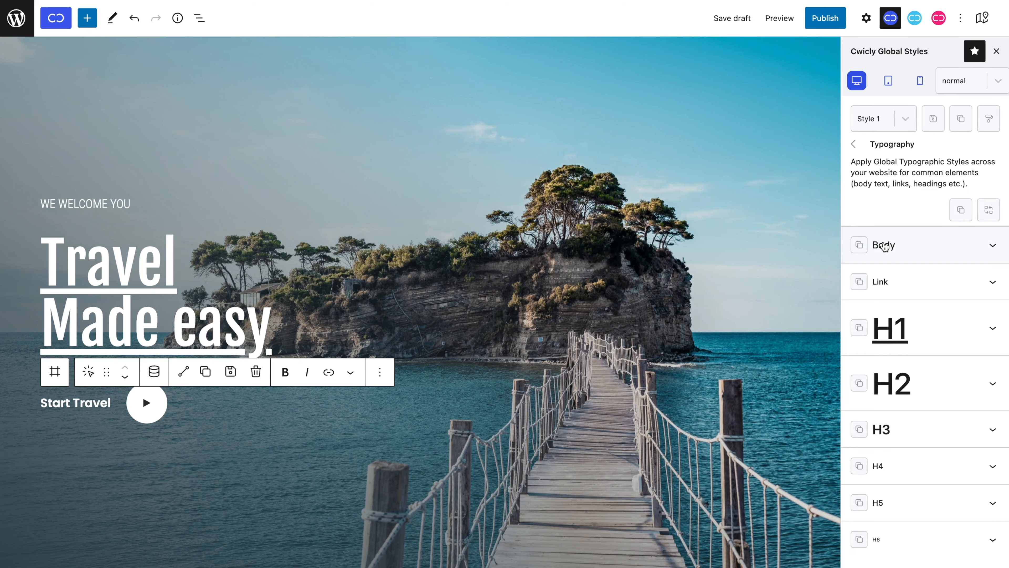
{"action": "left_click", "coordinate": [881, 148]}
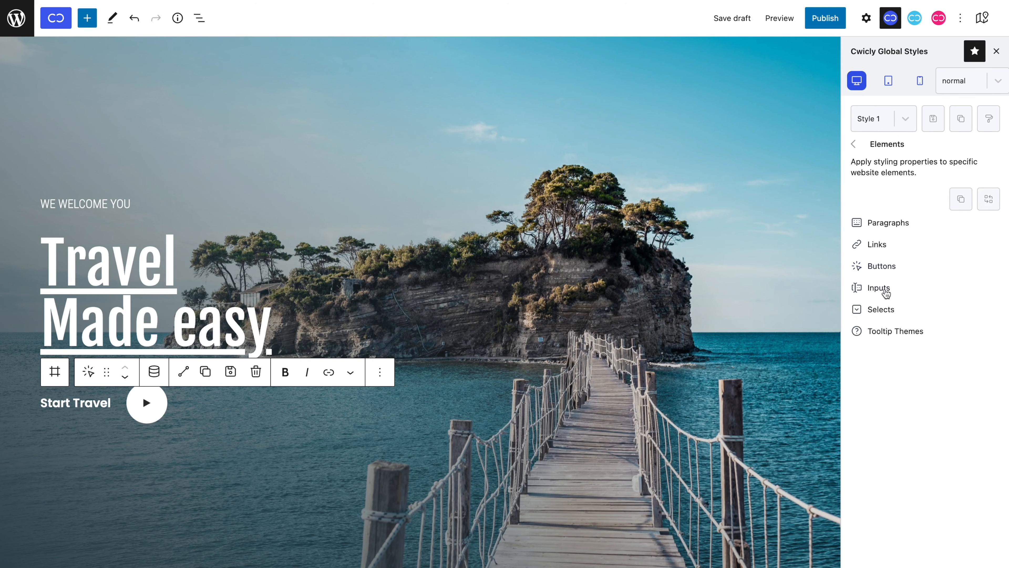
{"action": "left_click", "coordinate": [884, 268]}
{"action": "left_click", "coordinate": [893, 223]}
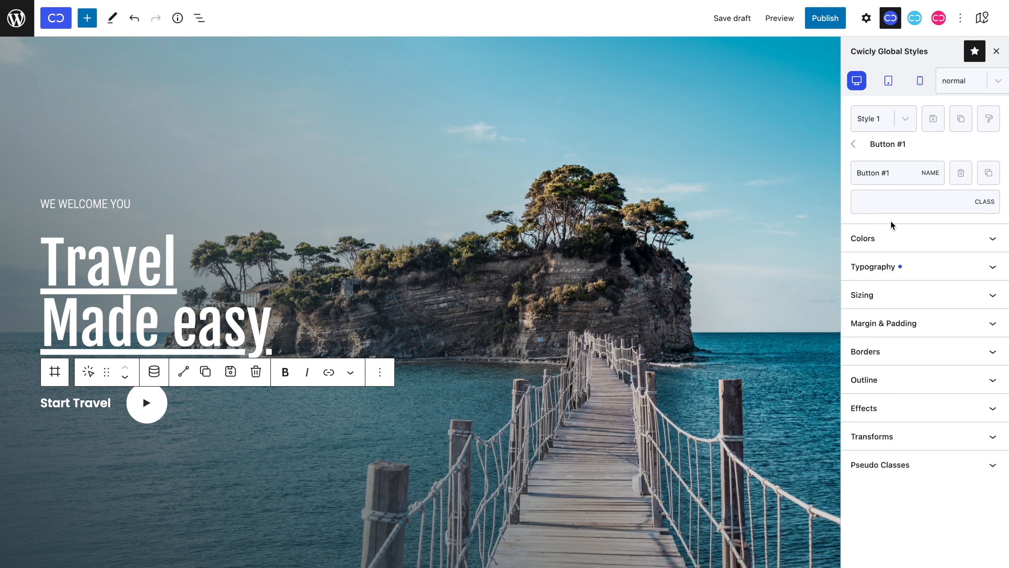
{"action": "left_click", "coordinate": [896, 264]}
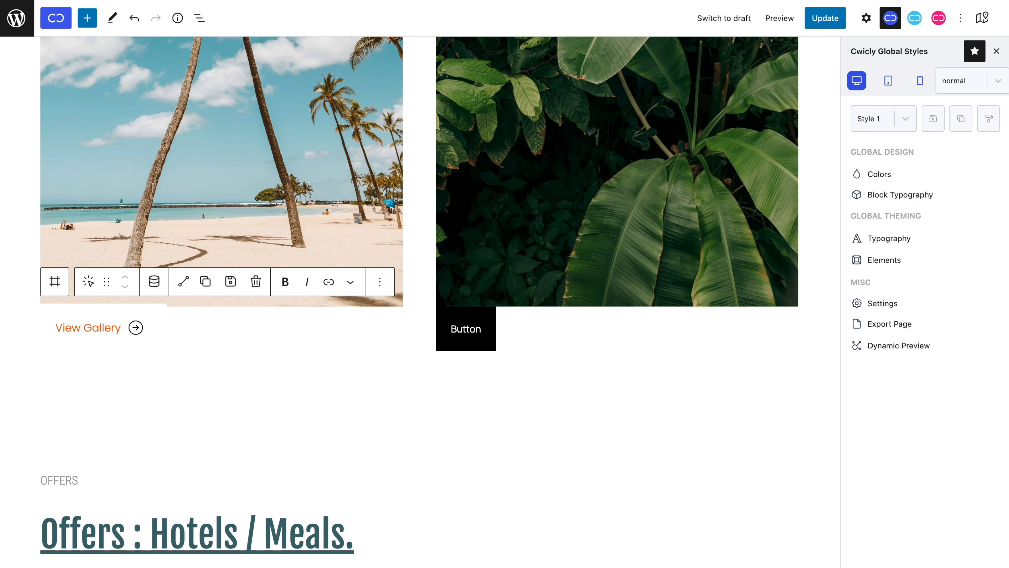
Open the chameleon global class in the Global Stylesheet and show its copy options.
{"action": "left_click", "coordinate": [945, 18]}
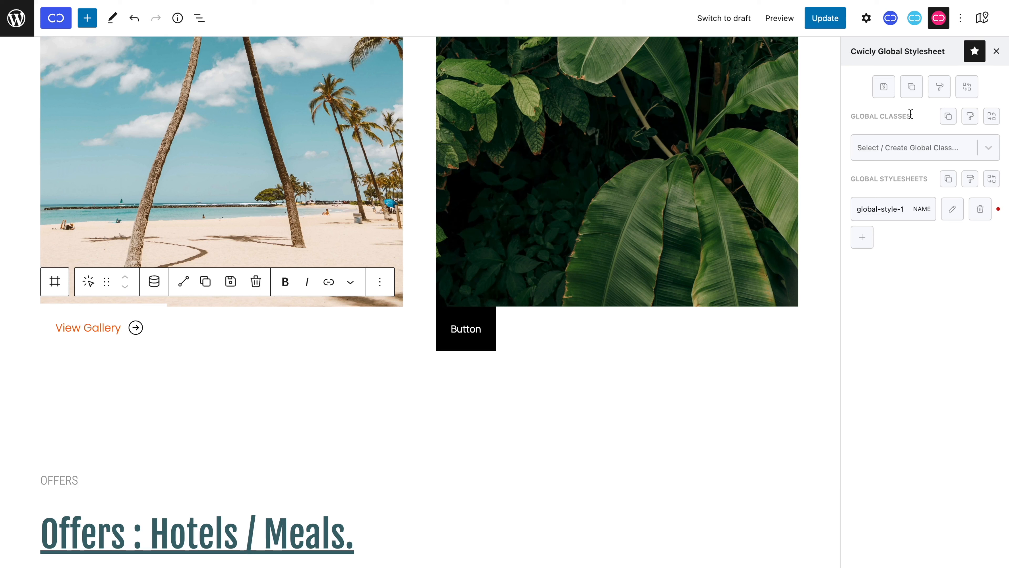
{"action": "left_click", "coordinate": [913, 153]}
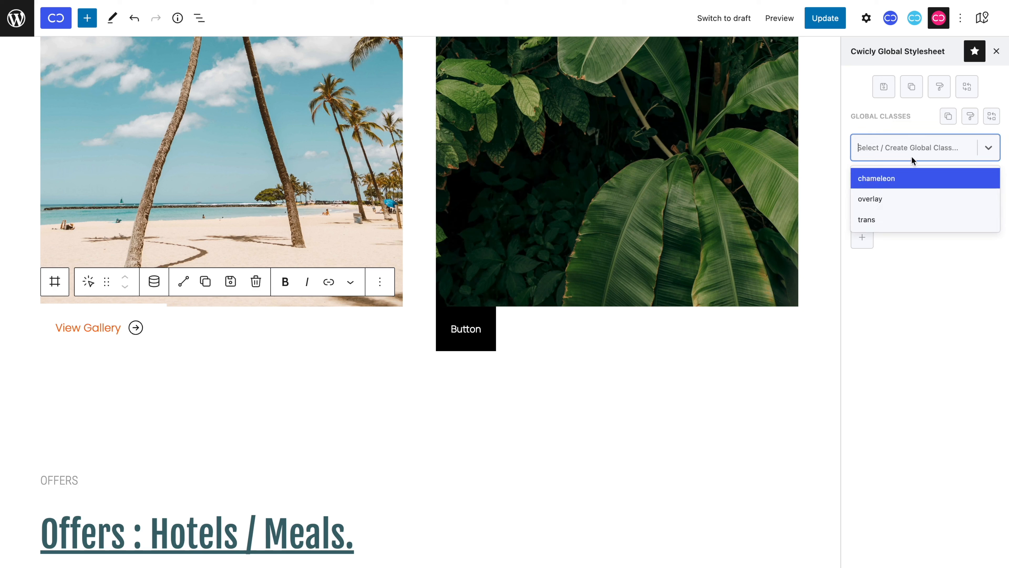
{"action": "left_click", "coordinate": [913, 174]}
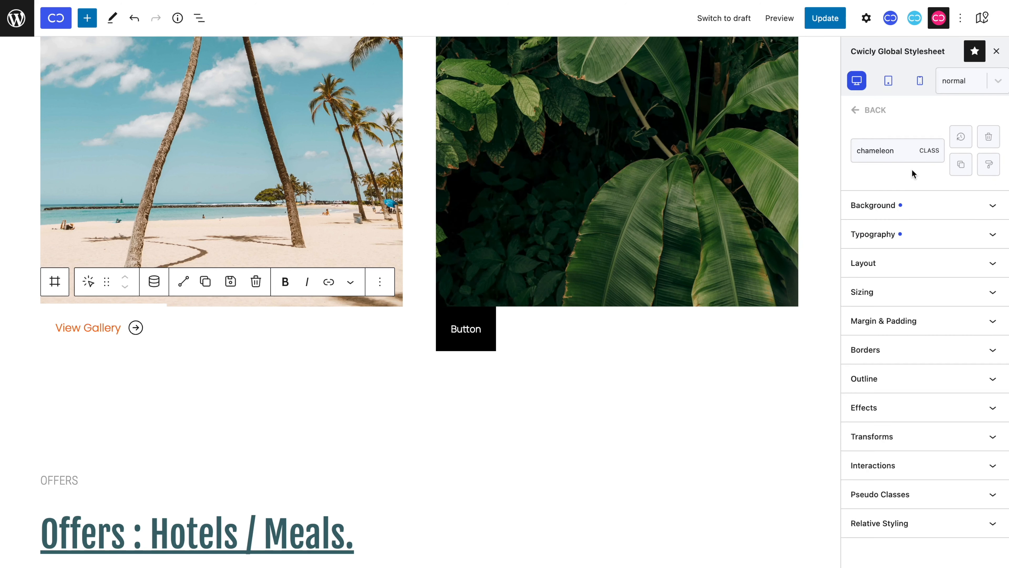
{"action": "mouse_move", "coordinate": [958, 167]}
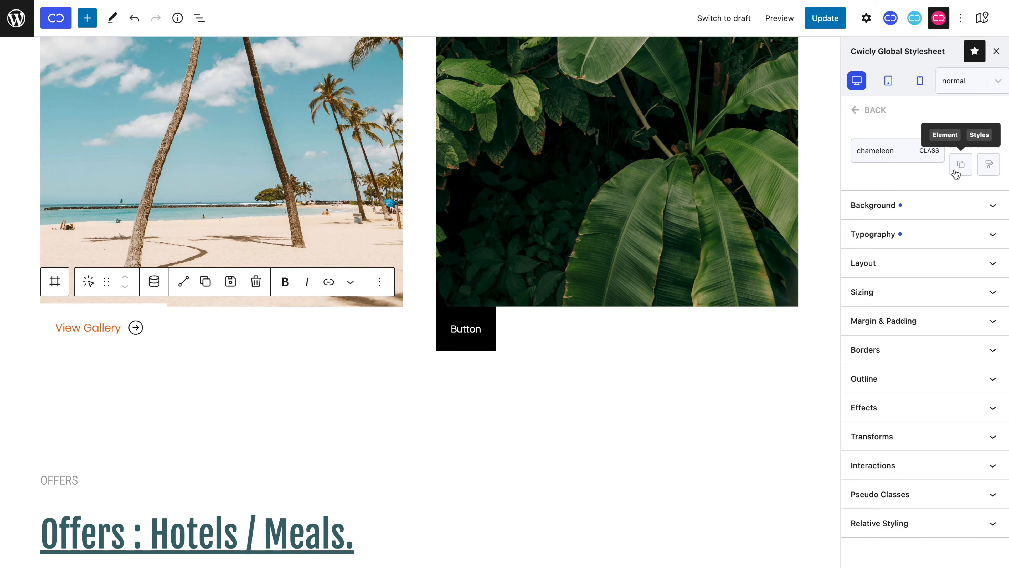